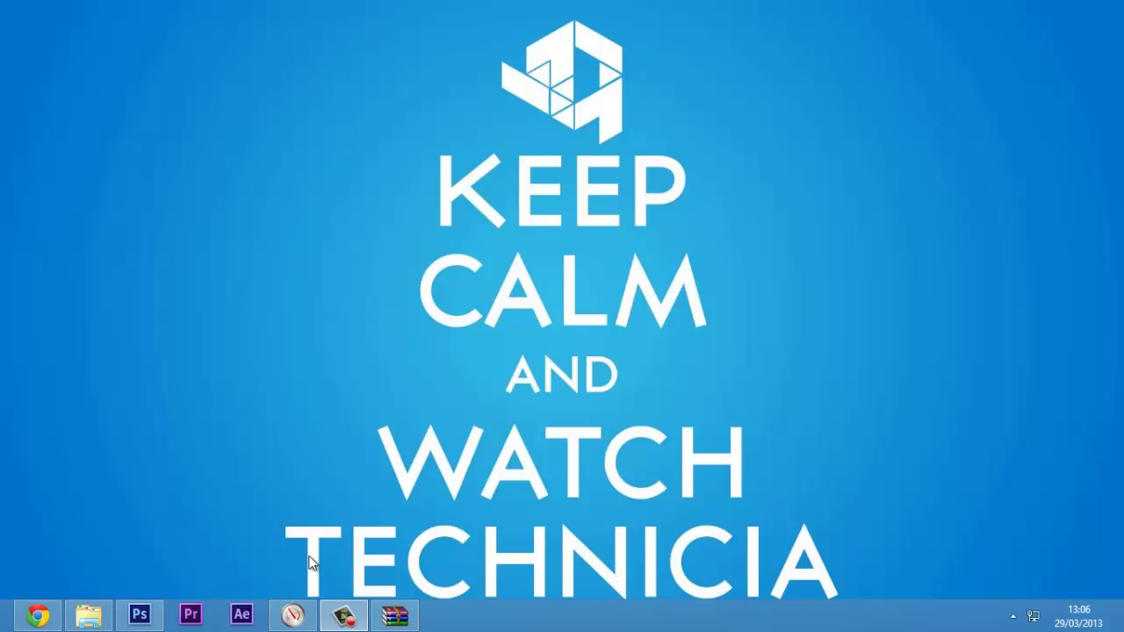
- Restore the Photoshop window and drag a horizontal guide down from the top ruler
left_click(139, 615)
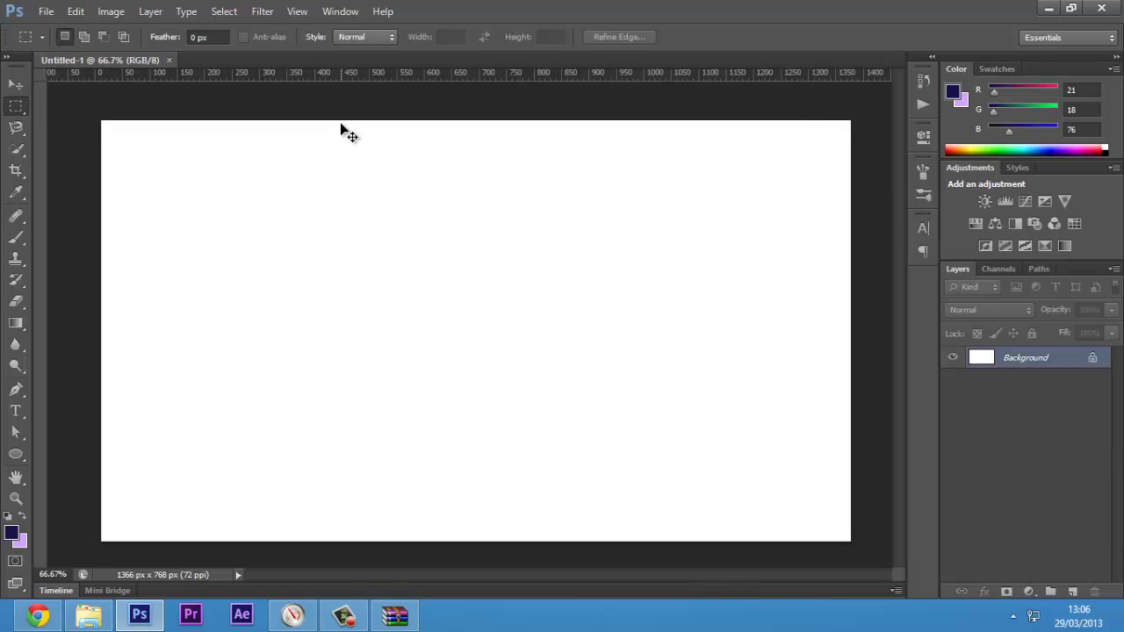
left_click_drag(301, 81, 334, 68)
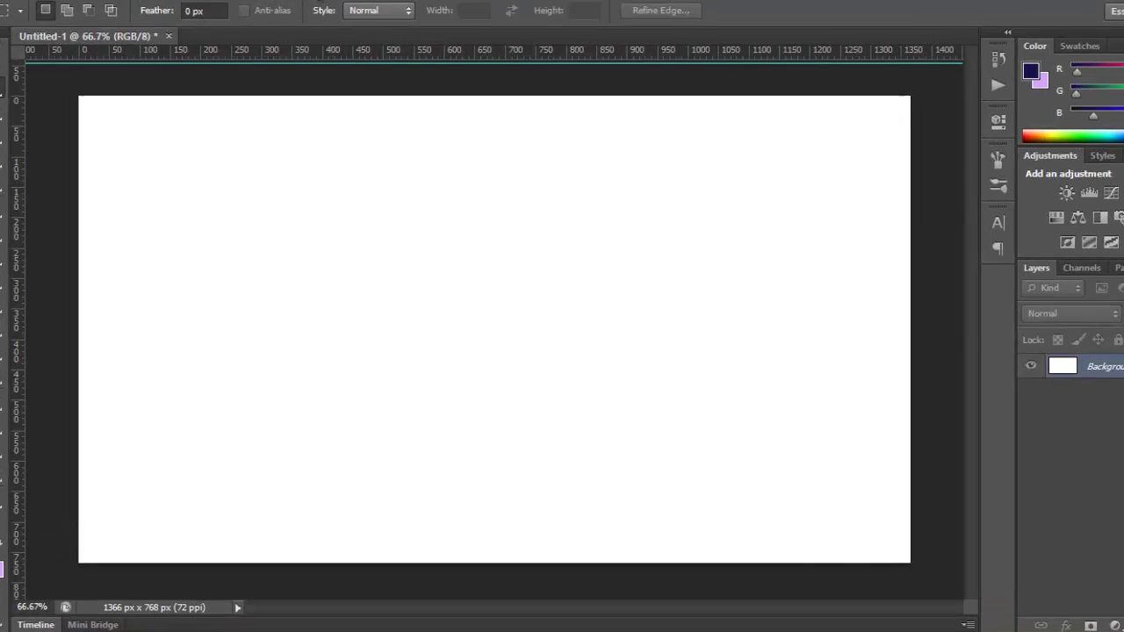
left_click(297, 12)
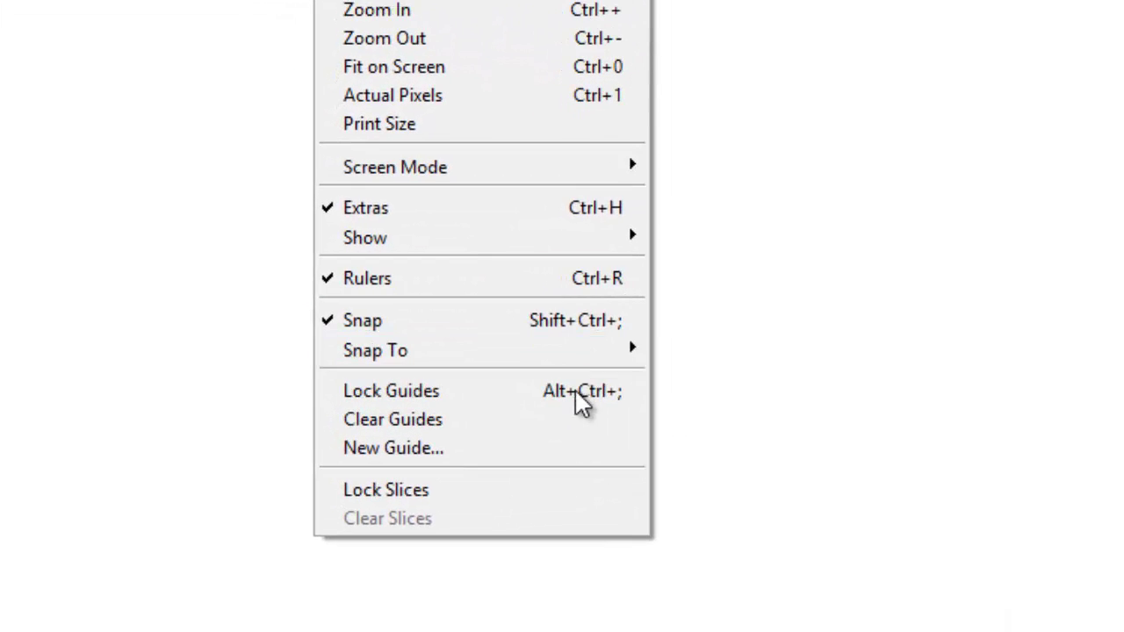
left_click(560, 450)
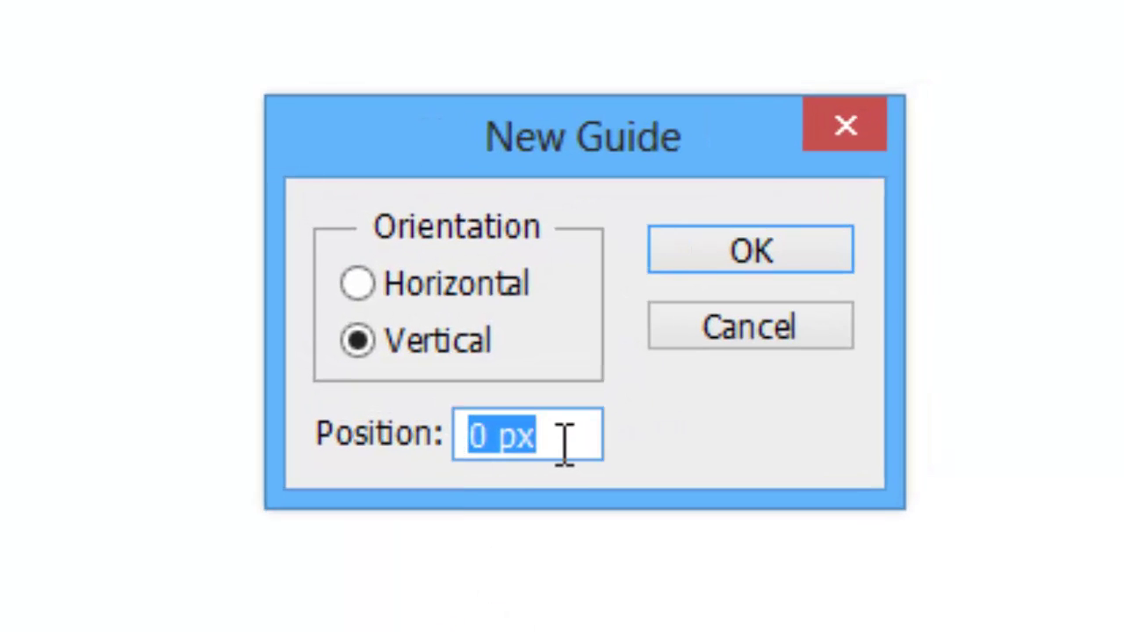
type("52")
key("BackSpace")
type("0")
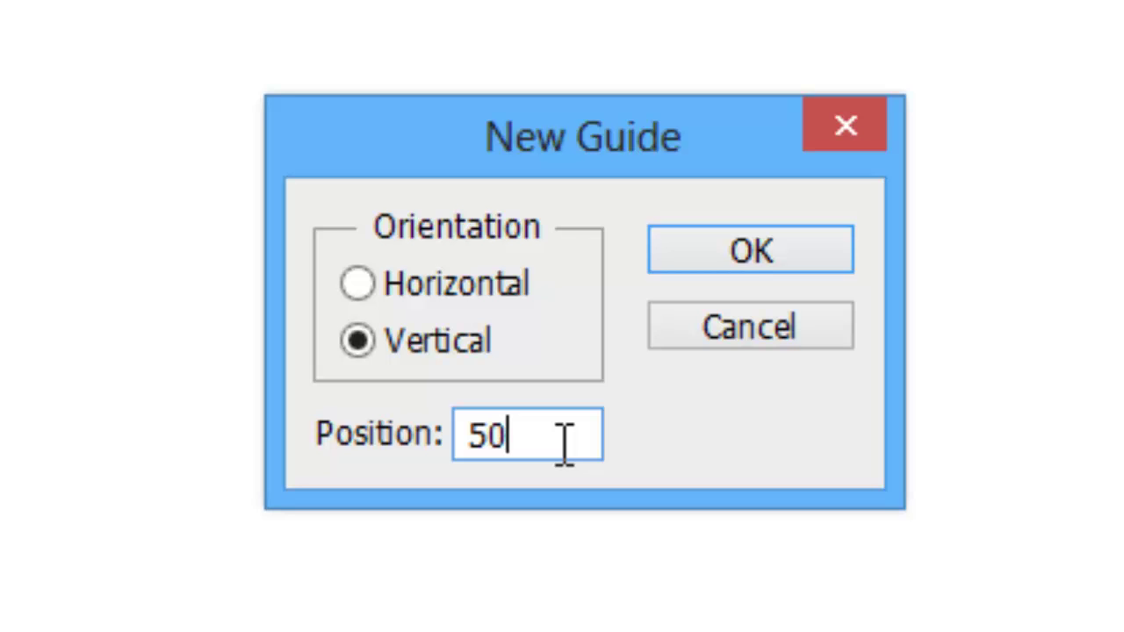
type("%")
key("Return")
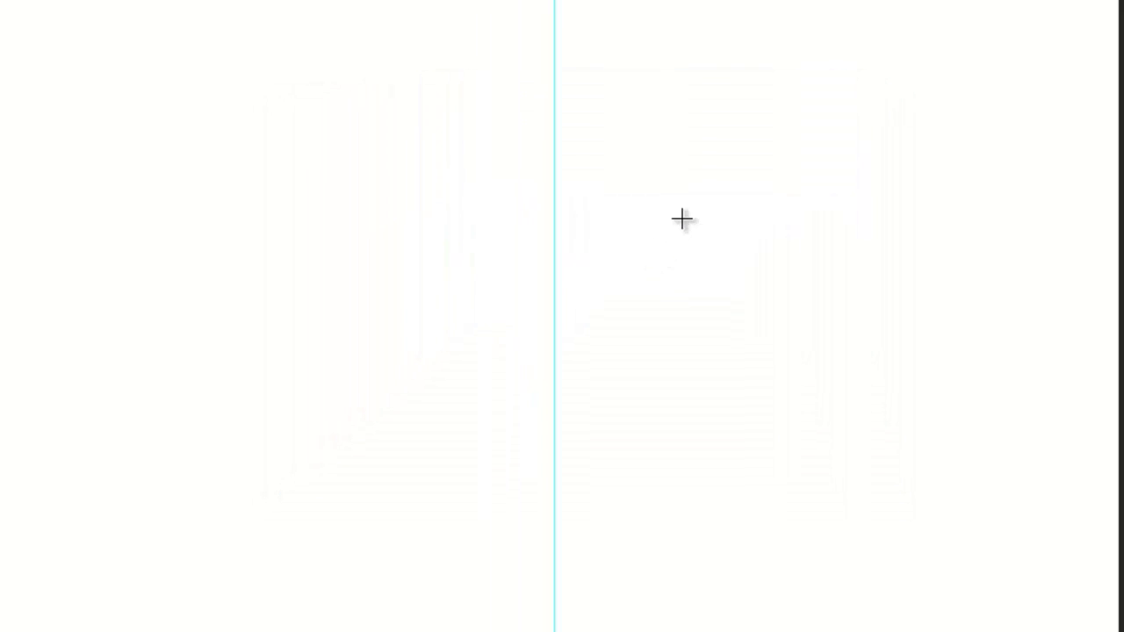
left_click_drag(557, 132, 18, 140)
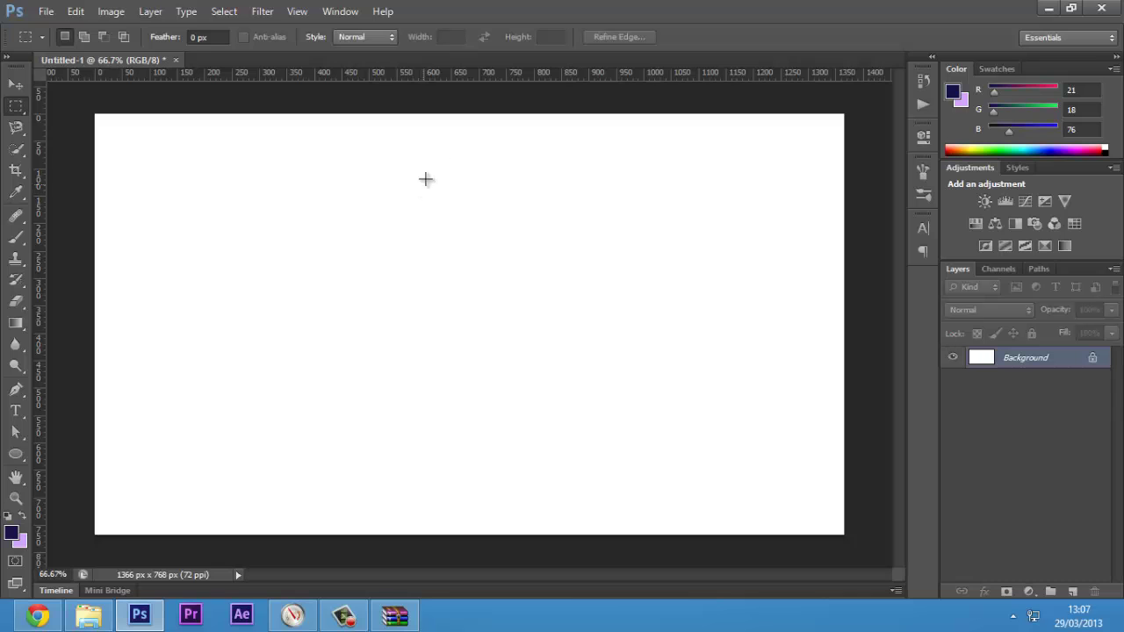
left_click(348, 12)
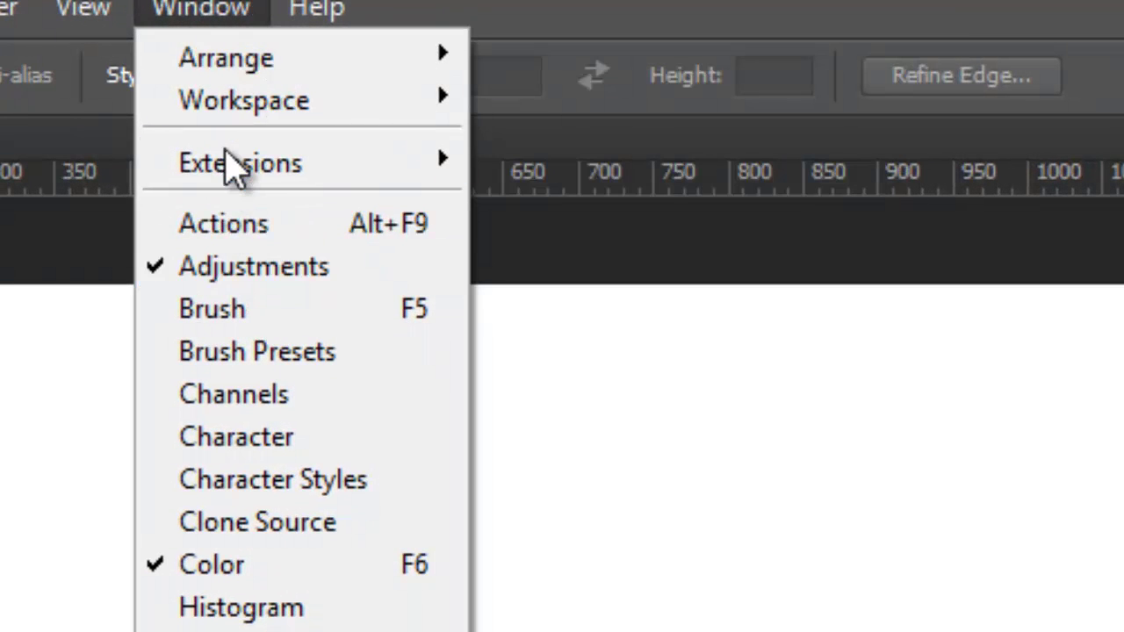
- Open GuideGuide from Window > Extensions and allow it to collect anonymous usage information
mouse_move(232, 174)
left_click(571, 160)
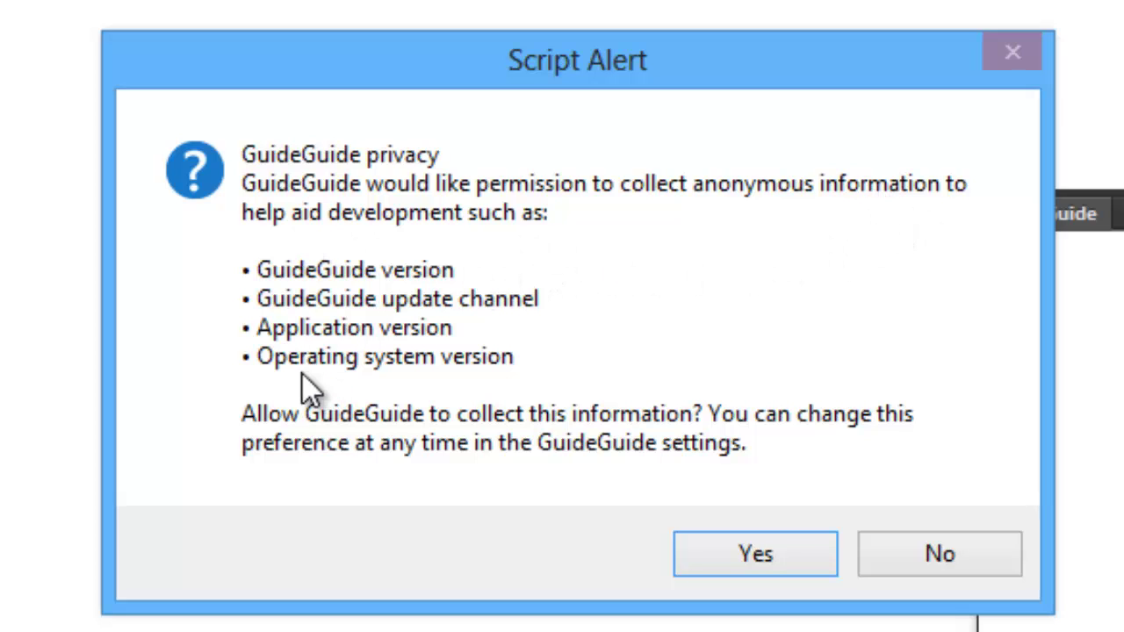
left_click(755, 554)
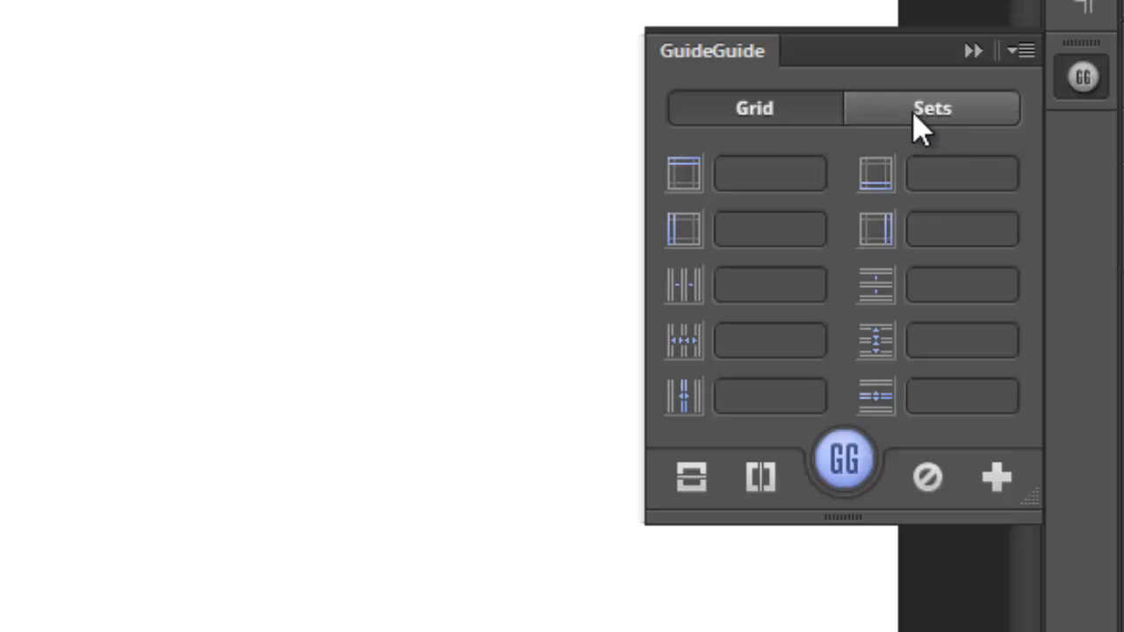
- Look through GuideGuide's saved sets, return to the Grid tab, then minimise to the desktop
left_click(801, 105)
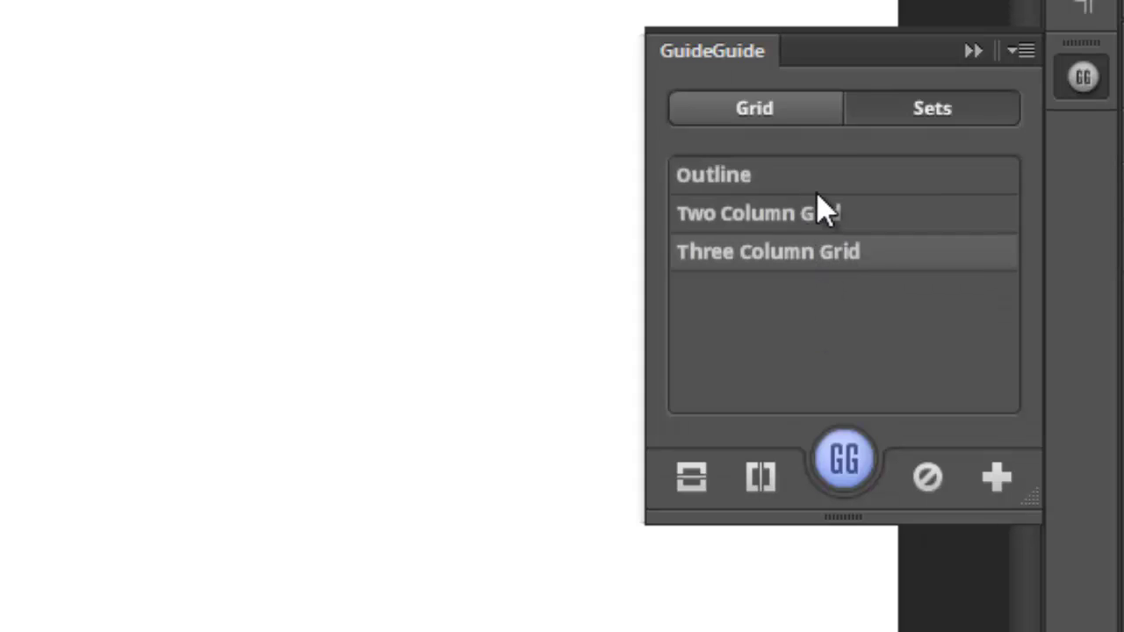
left_click(796, 124)
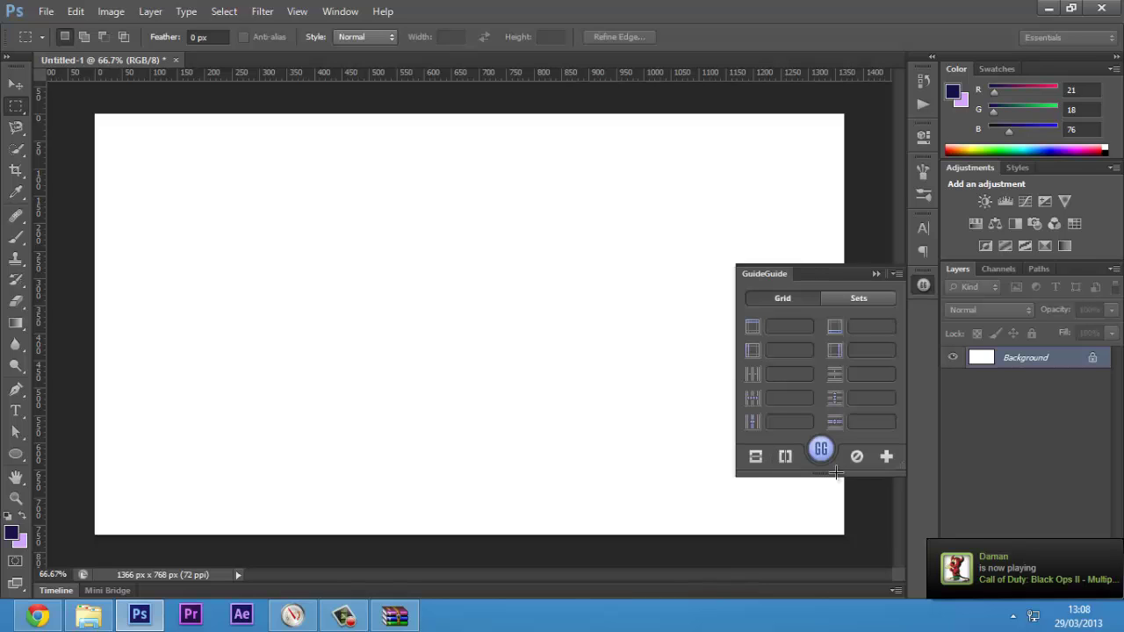
left_click(1120, 611)
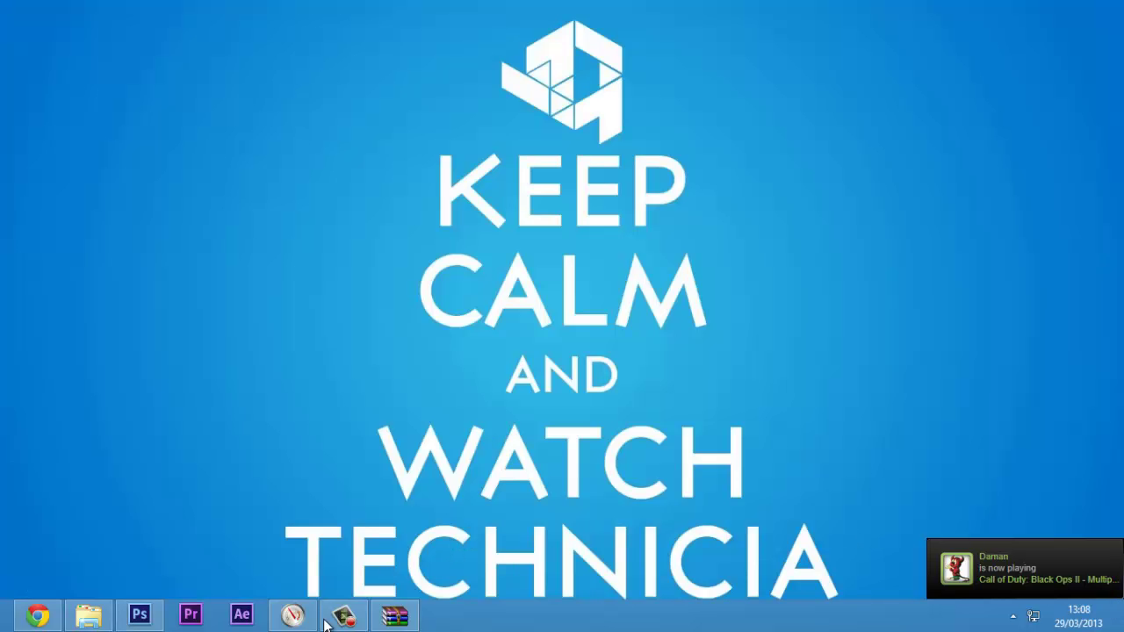
mouse_move(142, 620)
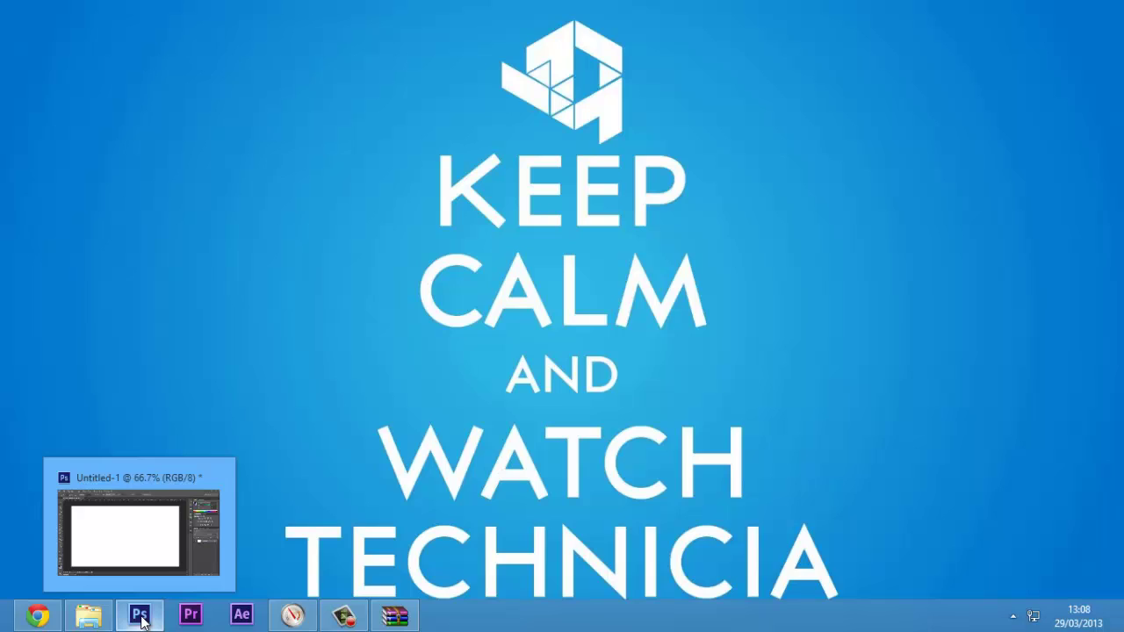
left_click(148, 549)
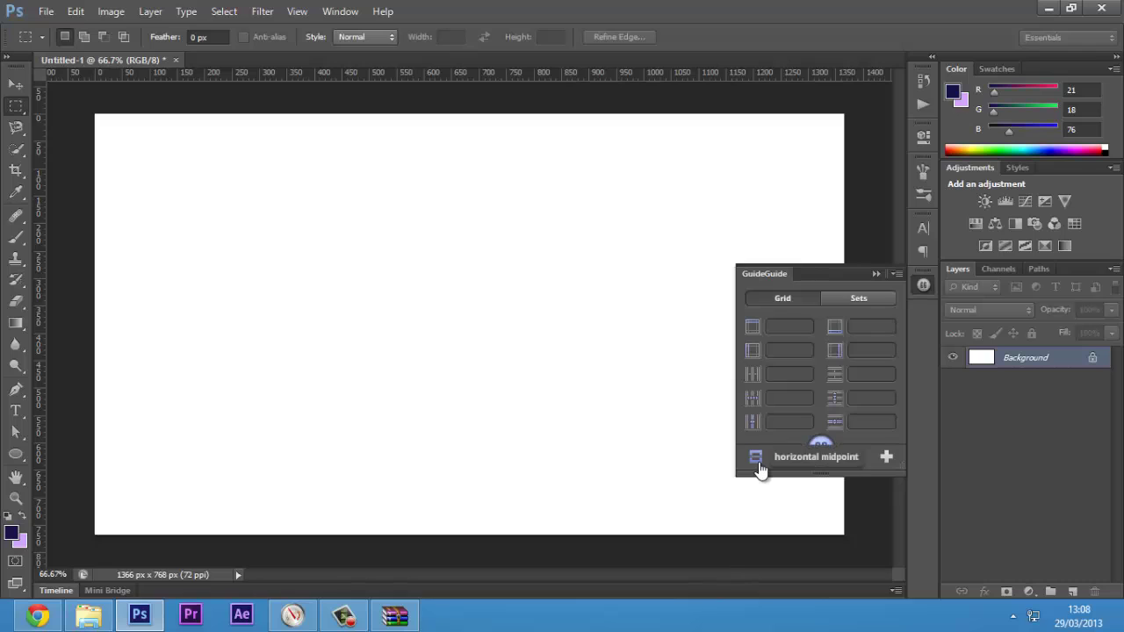
left_click(775, 460)
- Add a vertical midpoint guide, clear all guides, then create a 100px top margin guide
left_click(782, 460)
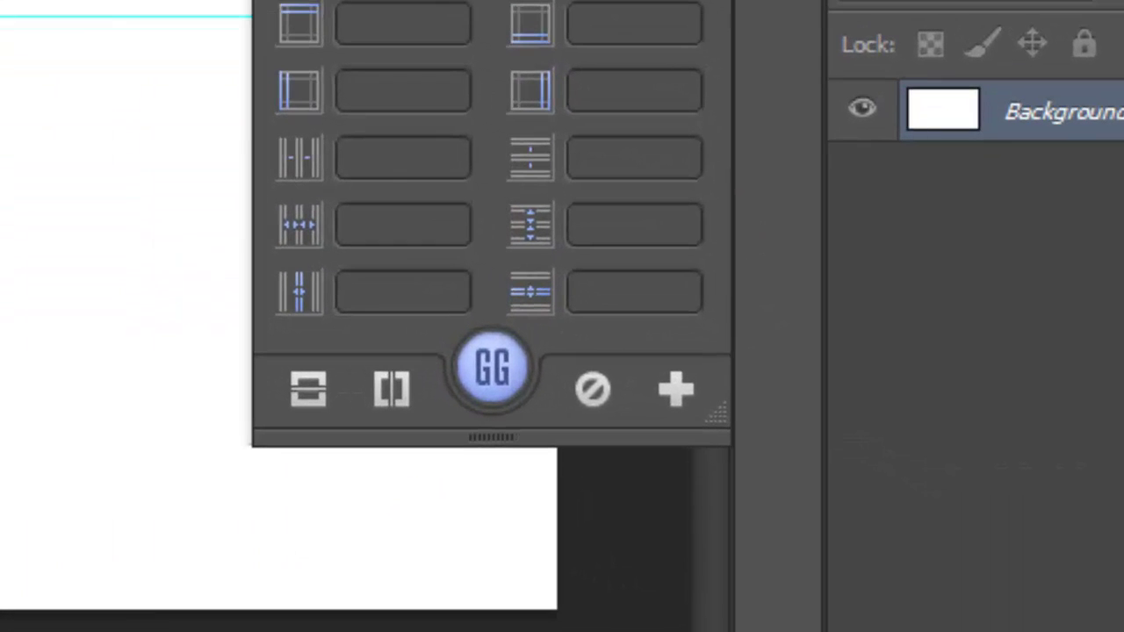
left_click(592, 390)
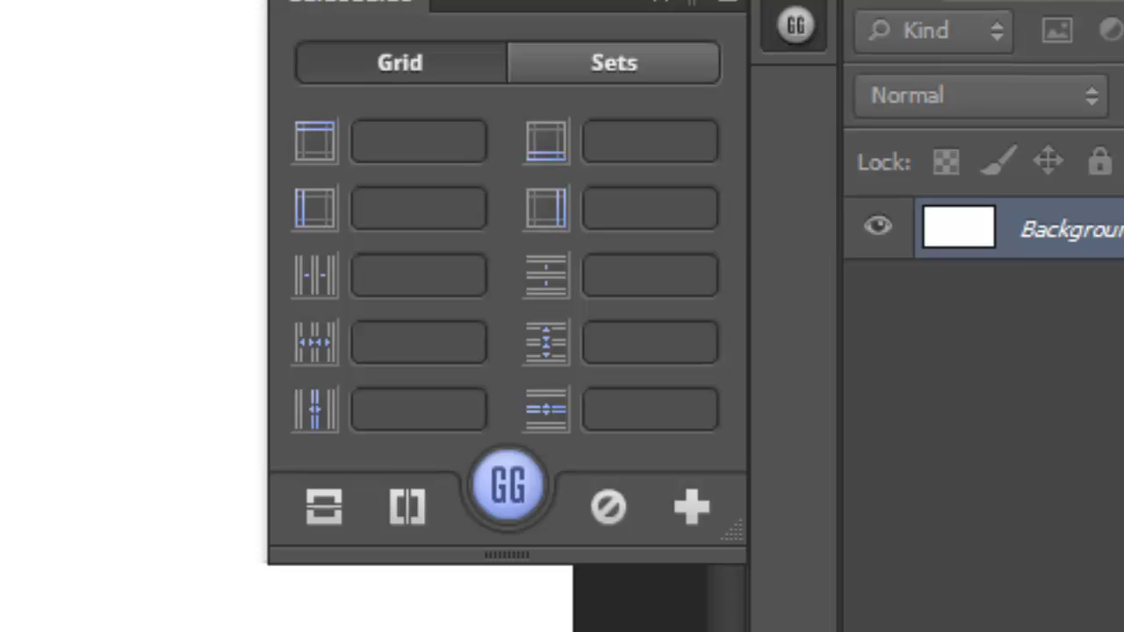
left_click(441, 153)
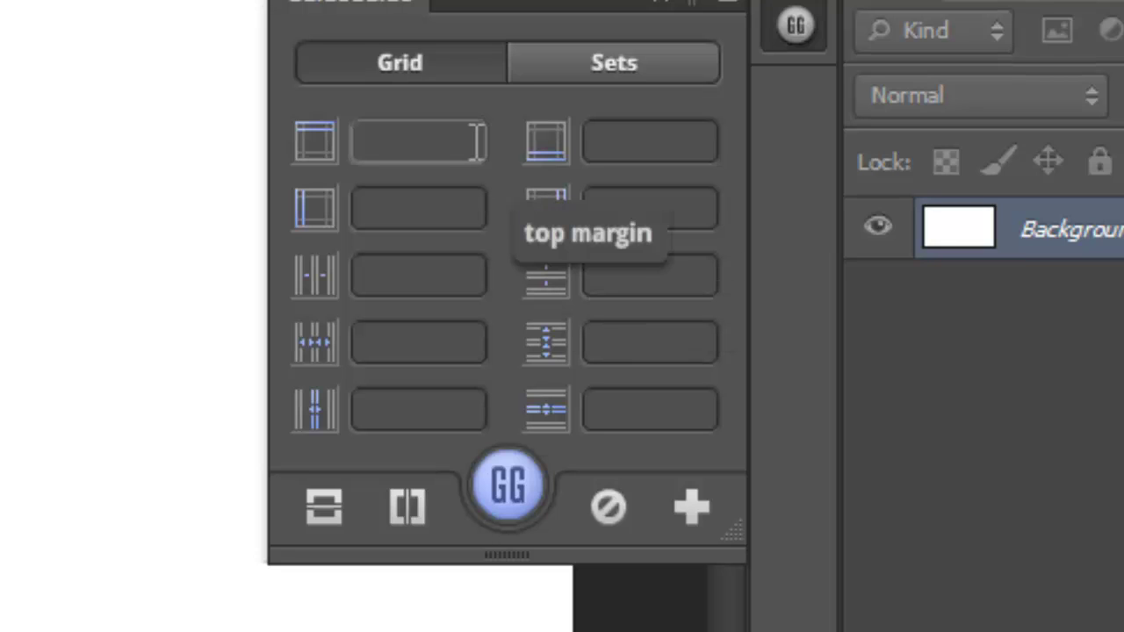
left_click(481, 143)
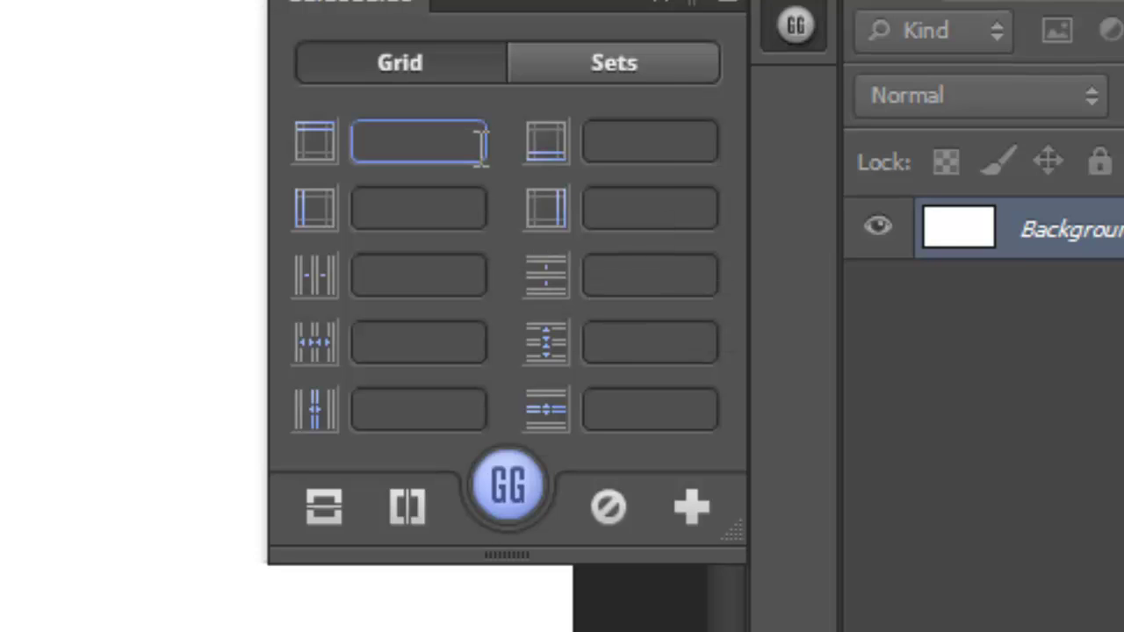
type("100px")
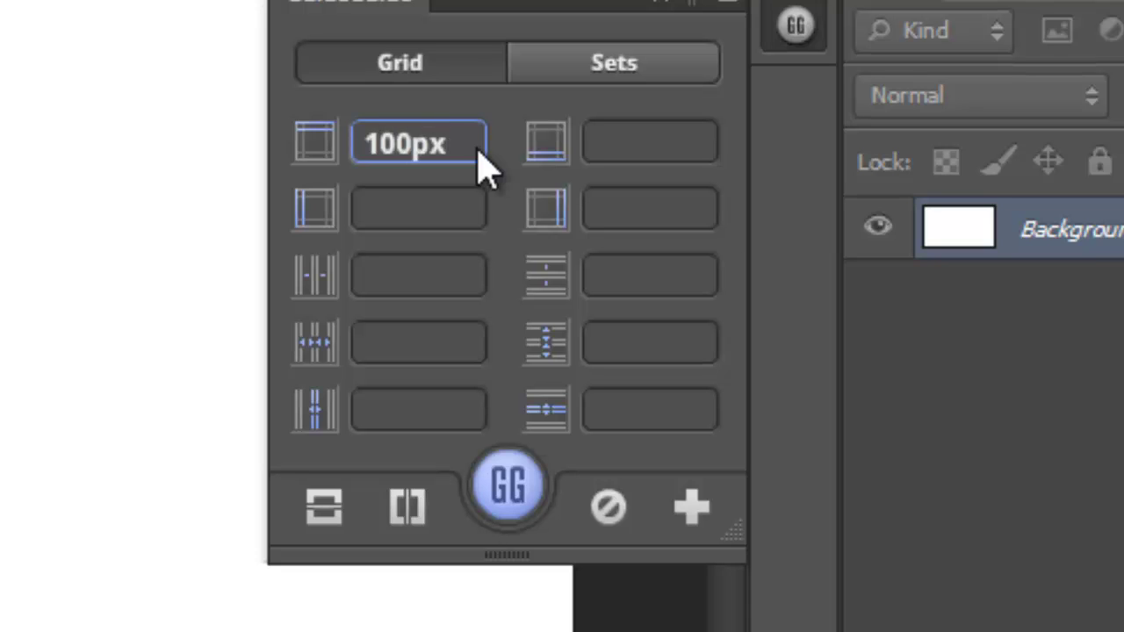
left_click(481, 144)
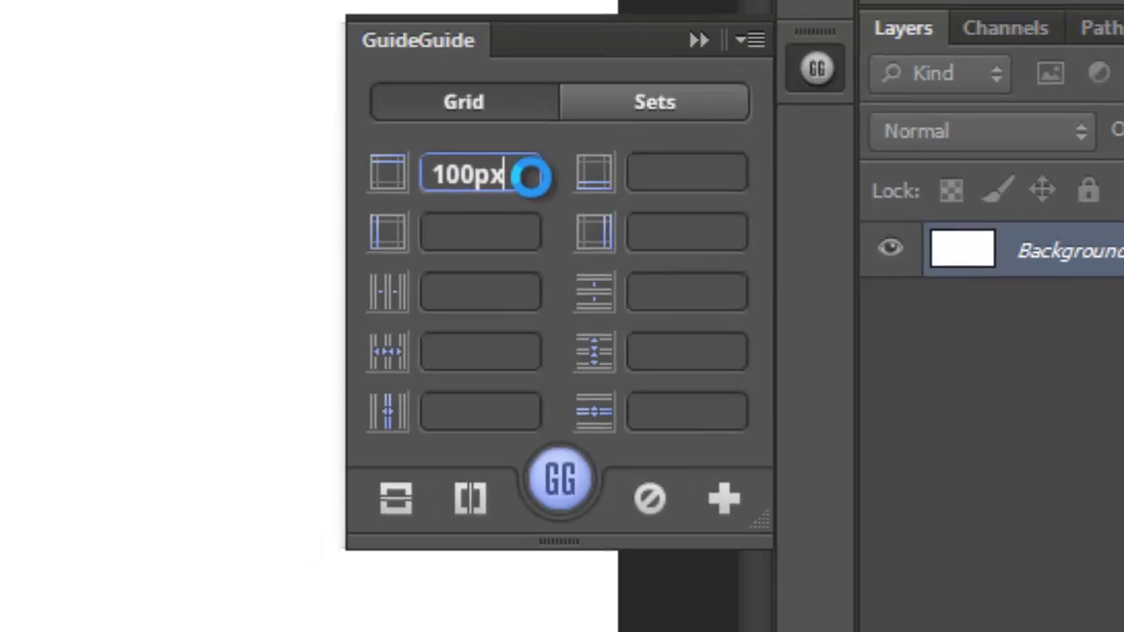
key("Return")
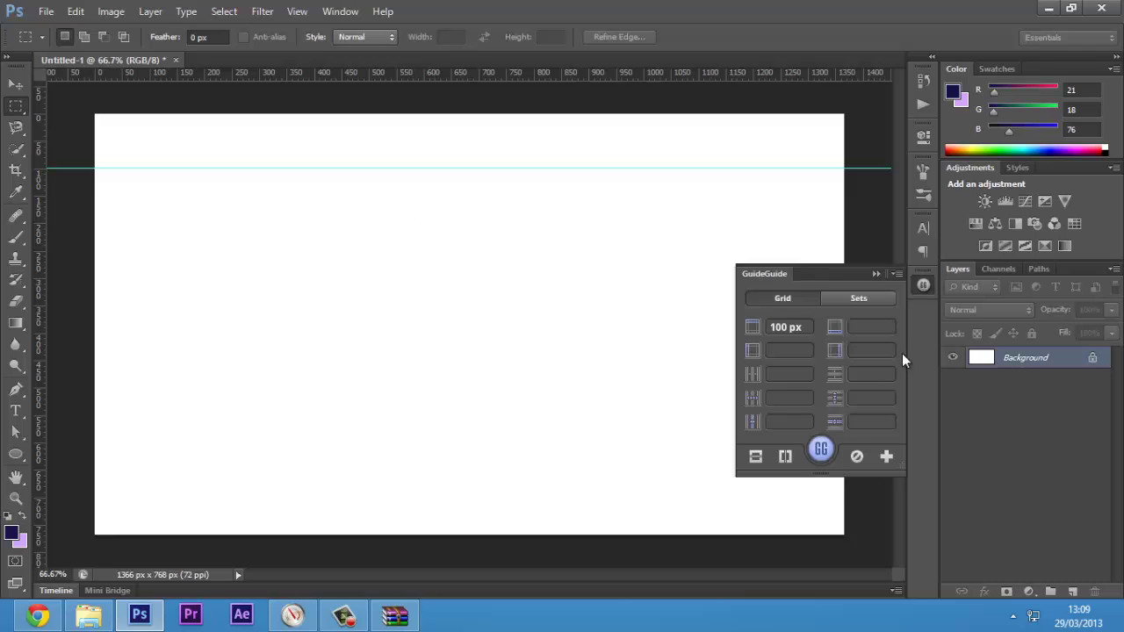
- Enter 100 px in the bottom, left and right margin fields and apply the guides
left_click(784, 325)
left_click(864, 329)
type("10")
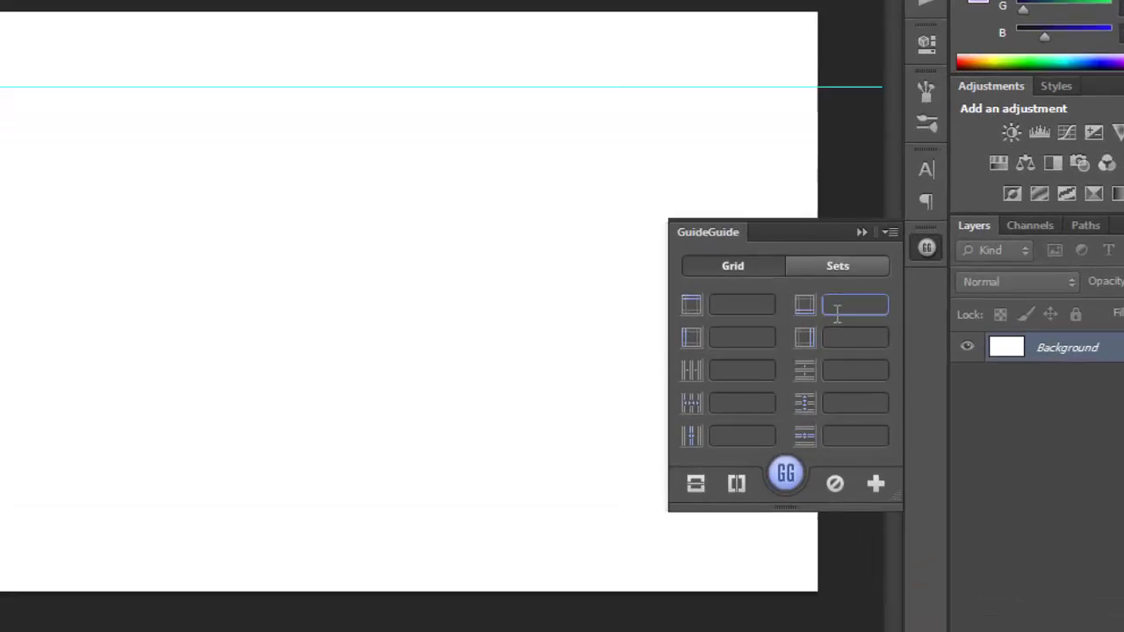
type("0 ")
type("p")
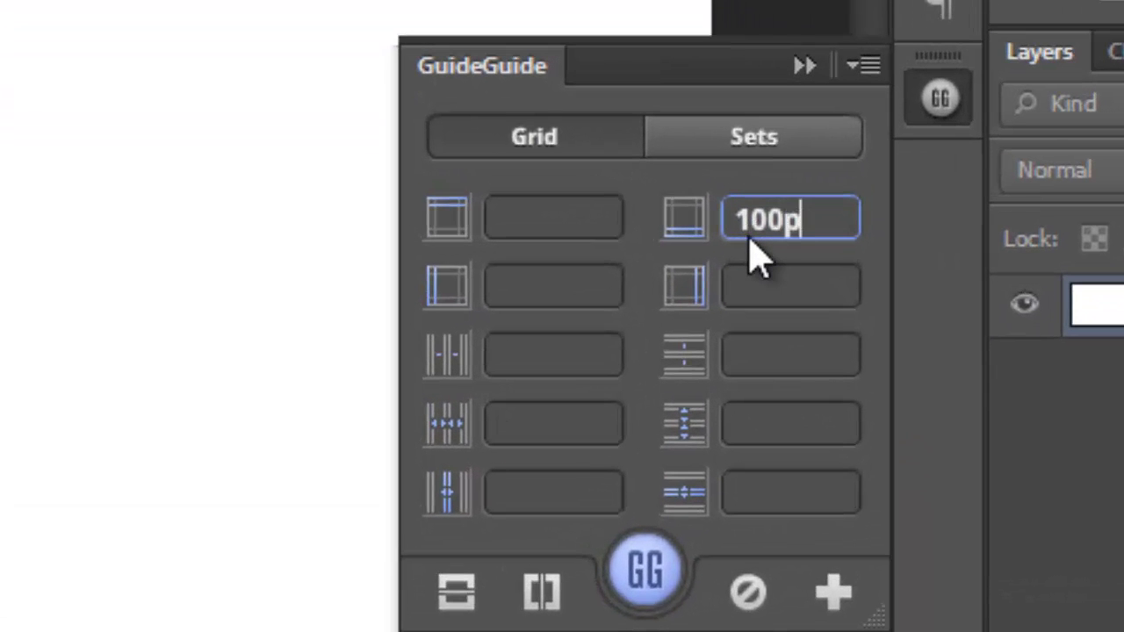
type("x")
left_click(736, 258)
left_click(567, 271)
type("100 px")
left_click(557, 263)
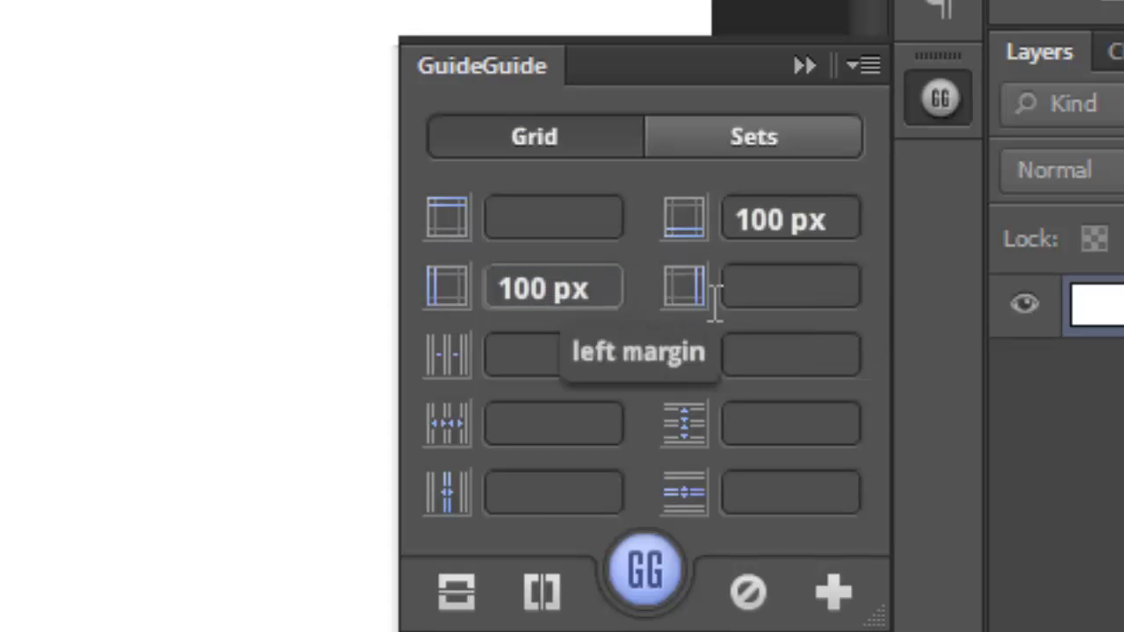
left_click(819, 290)
type("100px")
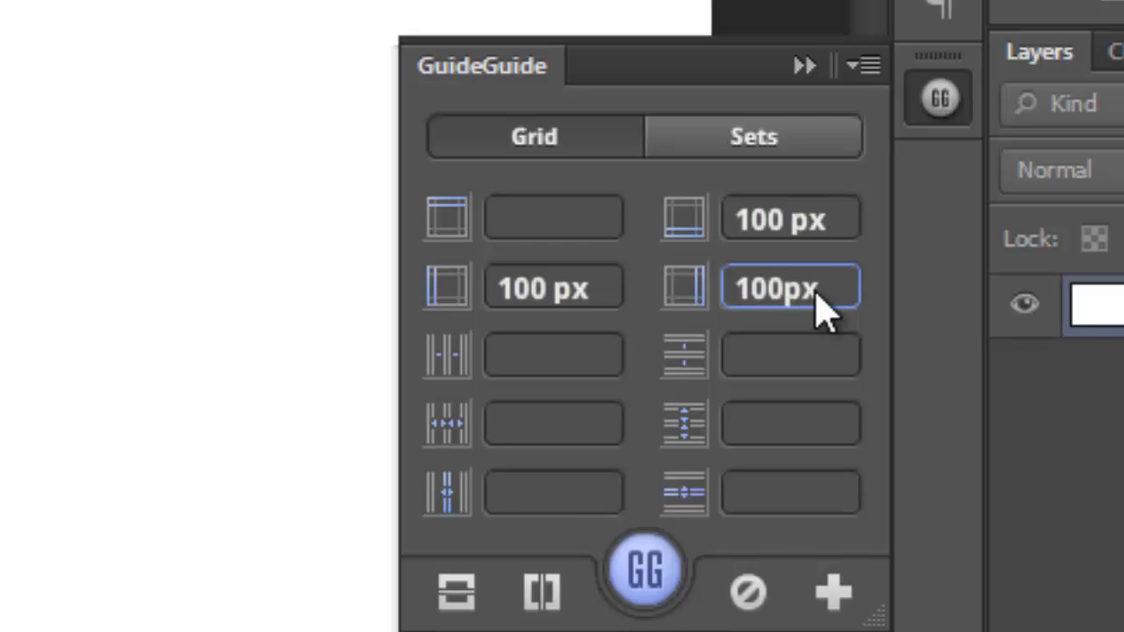
key("Return")
- Collapse and reopen the GuideGuide panel, then clear all guides from the canvas
left_click(804, 65)
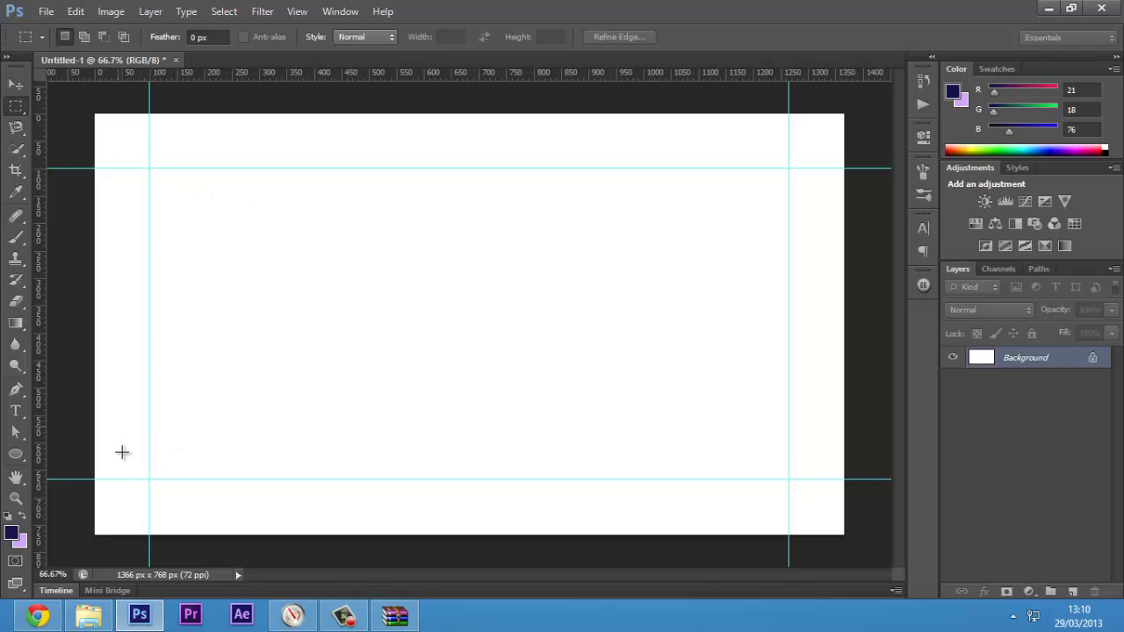
left_click(923, 285)
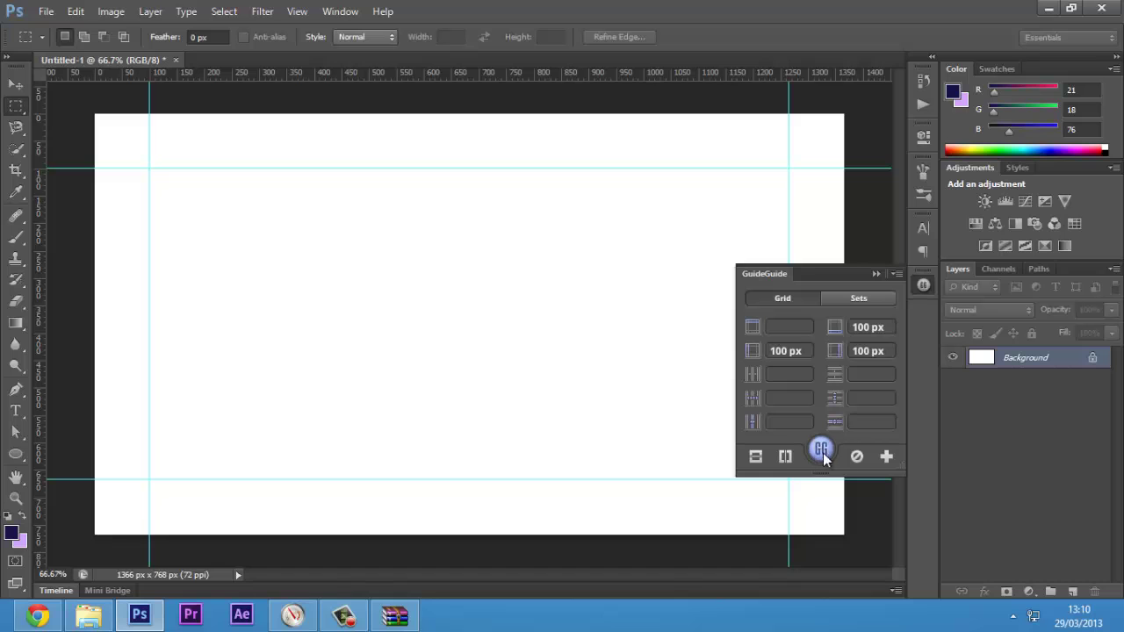
left_click(857, 457)
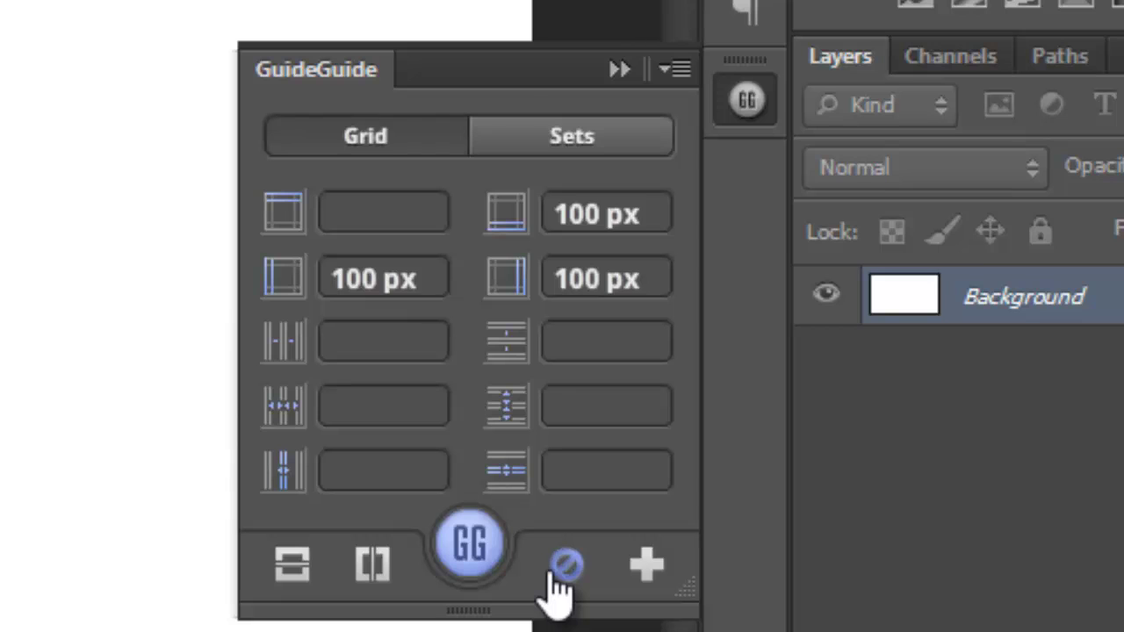
- Empty the margin fields and draw a grid of 10 columns and 7 rows
left_click(555, 575)
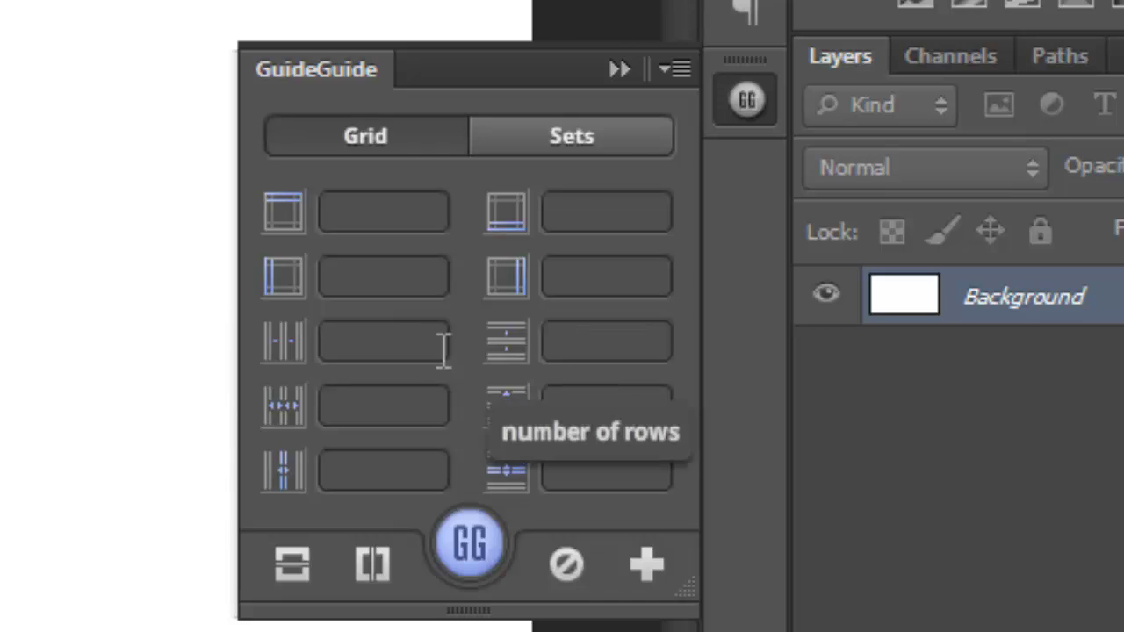
left_click(412, 344)
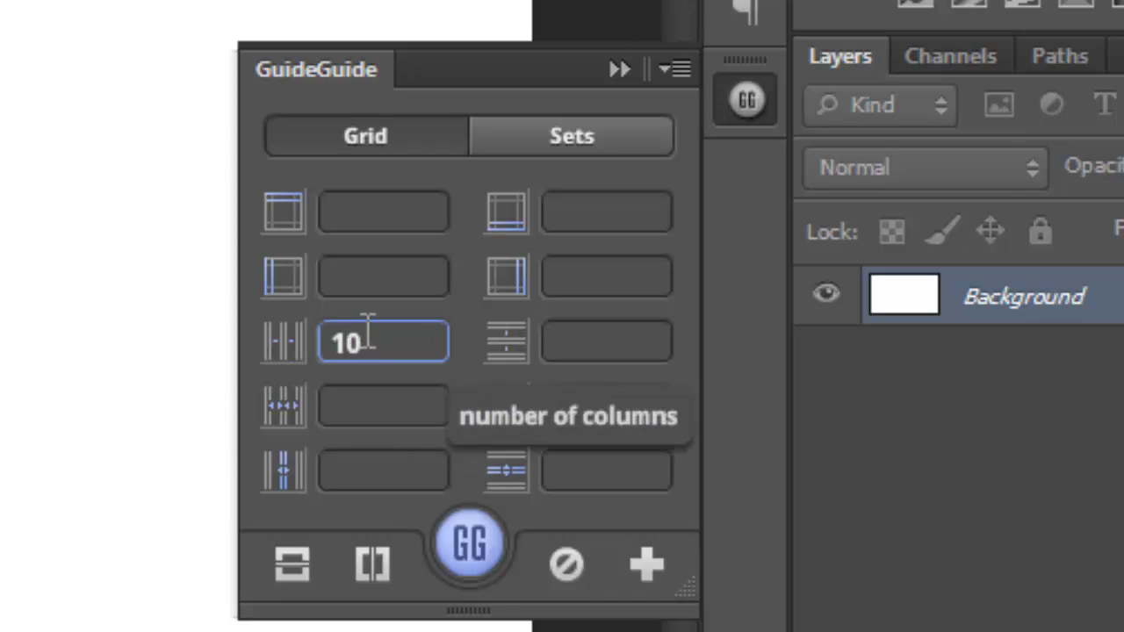
left_click(576, 350)
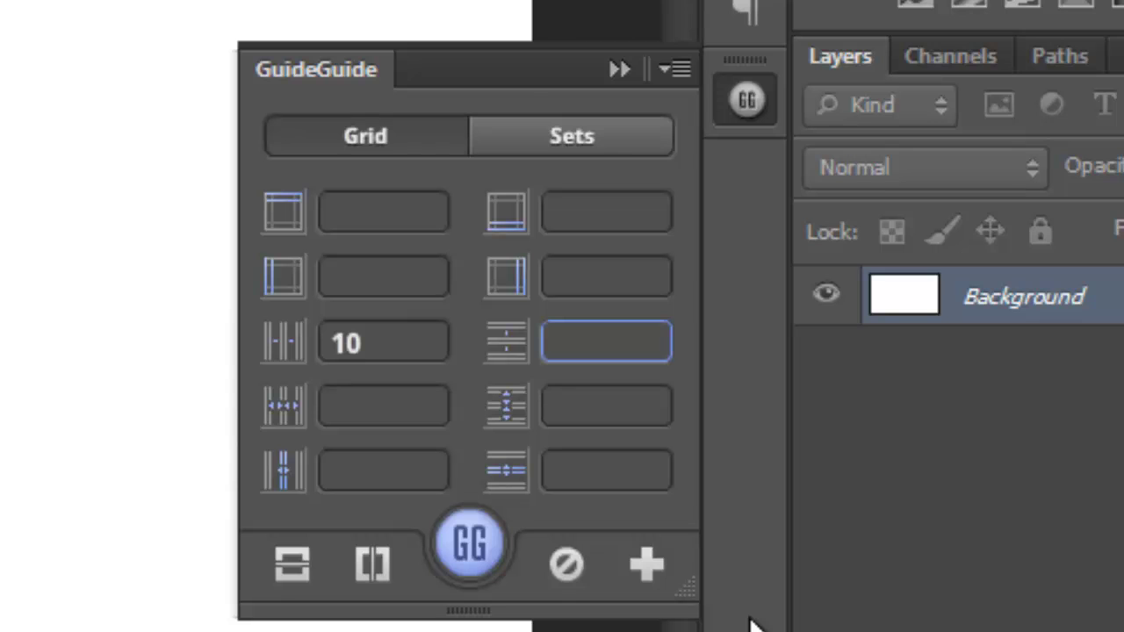
type("7")
left_click(483, 571)
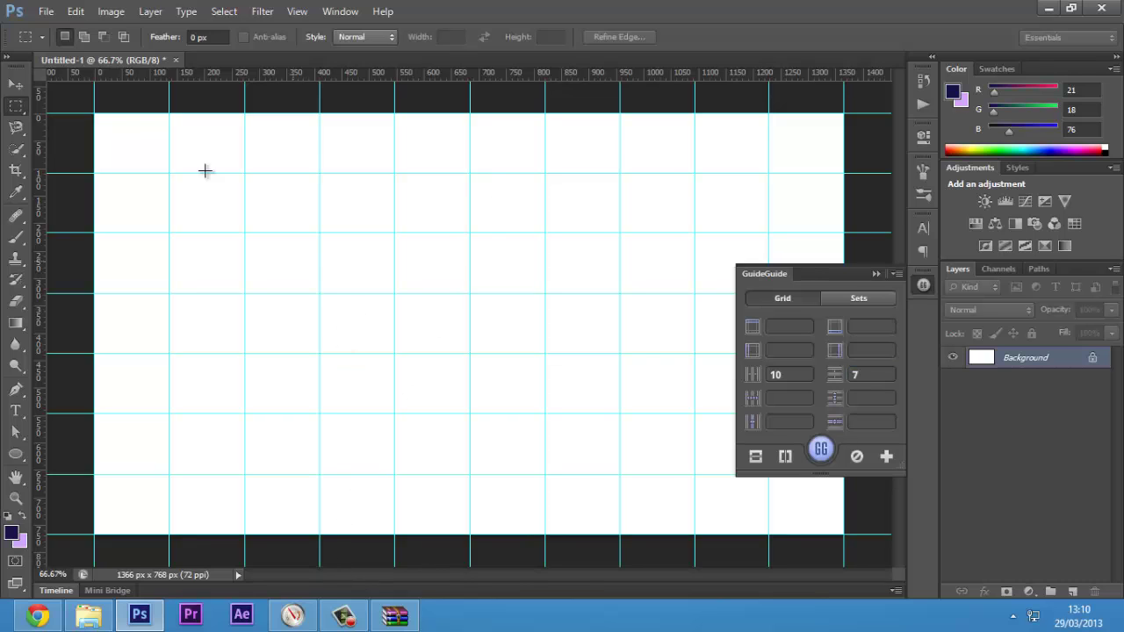
- Draw and deselect a small selection at the canvas top-left, then reapply the 10 by 7 grid
left_click_drag(94, 113, 138, 144)
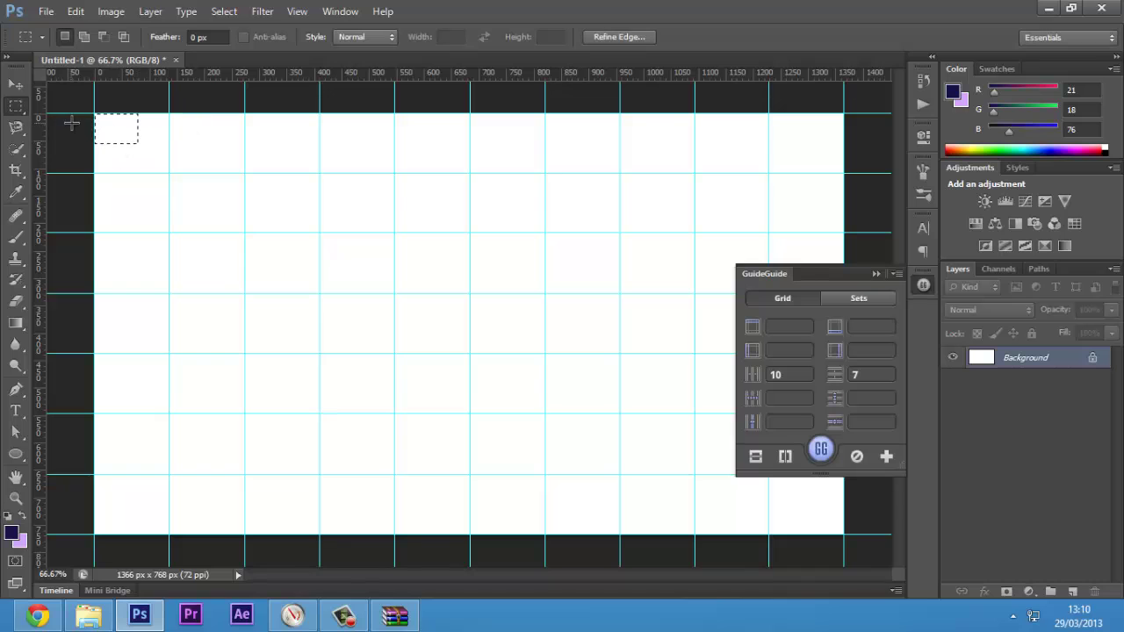
left_click(68, 145)
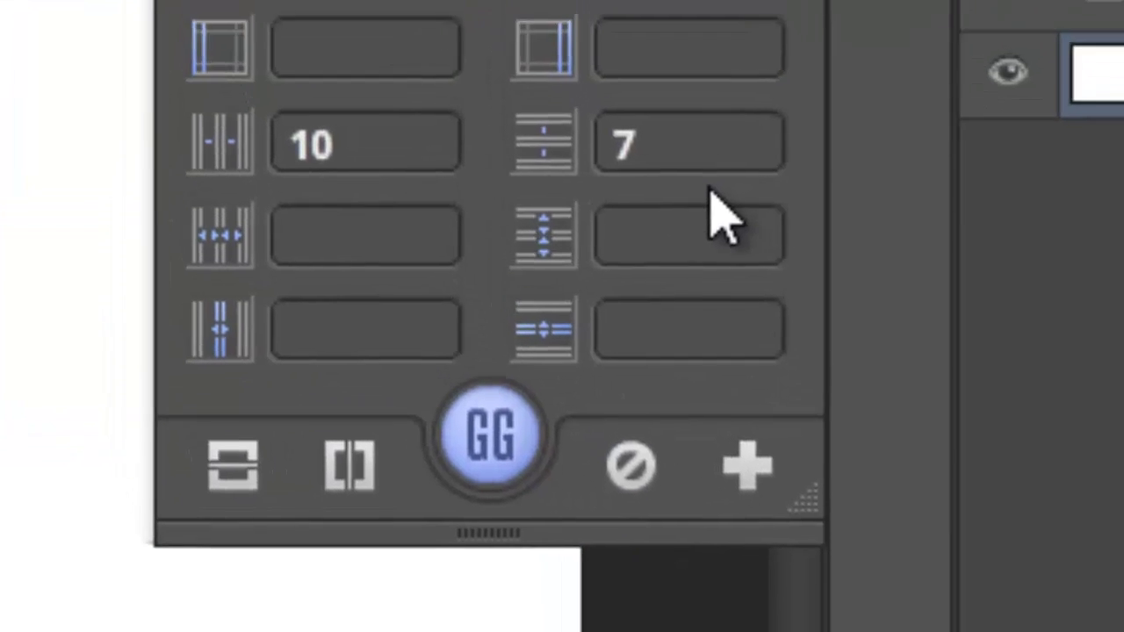
double_click(573, 51)
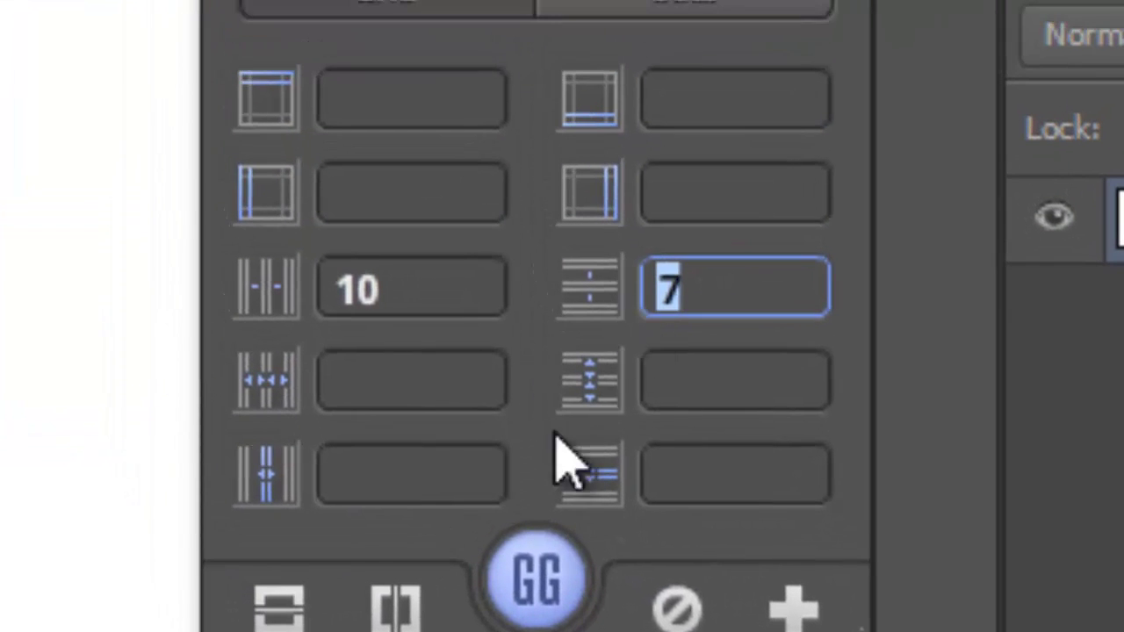
left_click(571, 586)
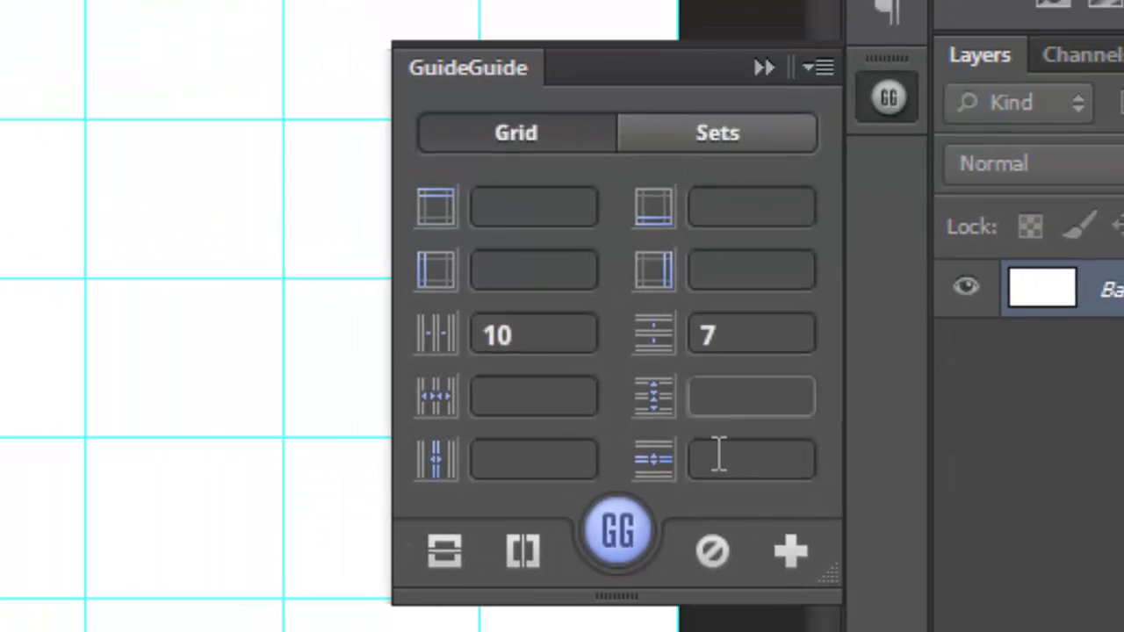
left_click(806, 562)
- Add a new GuideGuide set, renaming 'Untitled Set 1' to 'Demo GG', and save it
left_click(617, 132)
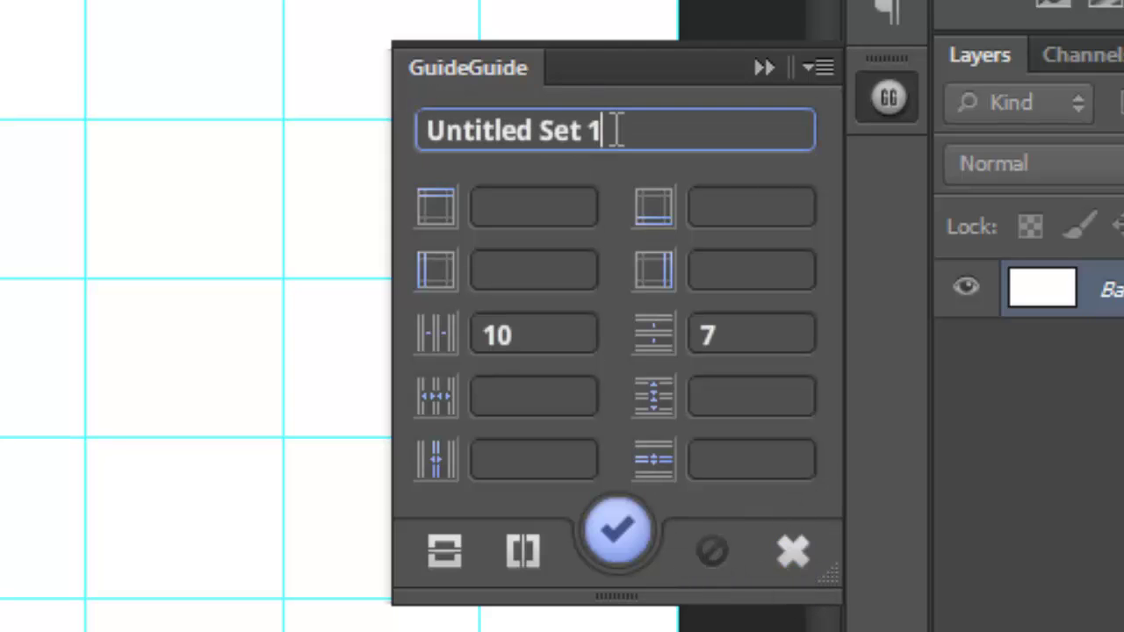
triple_click(617, 132)
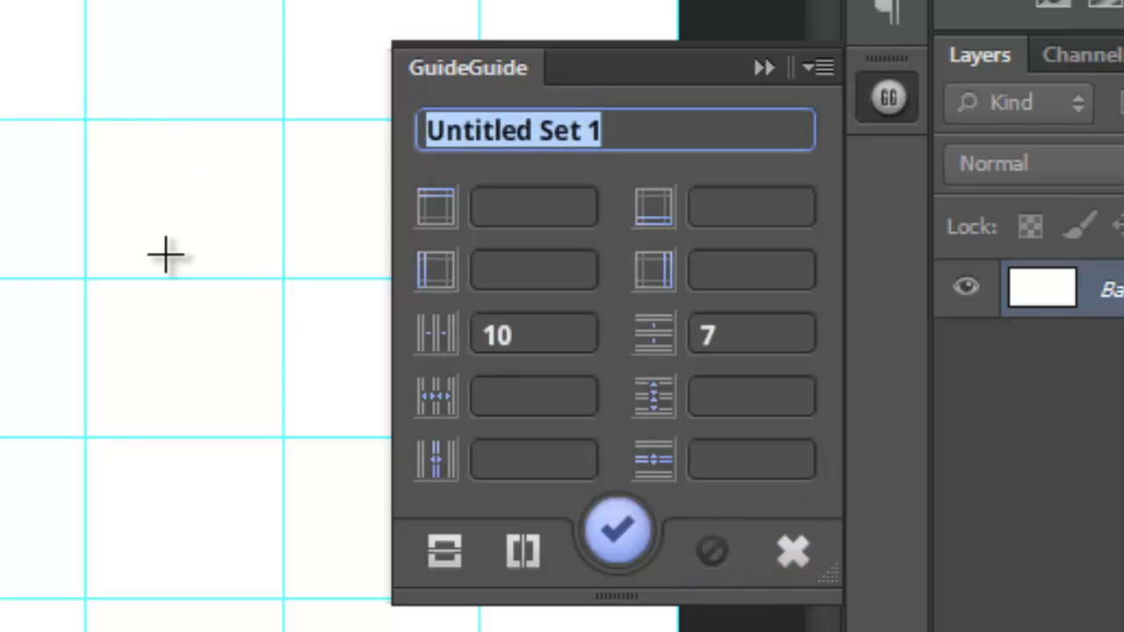
type("Demo Gu")
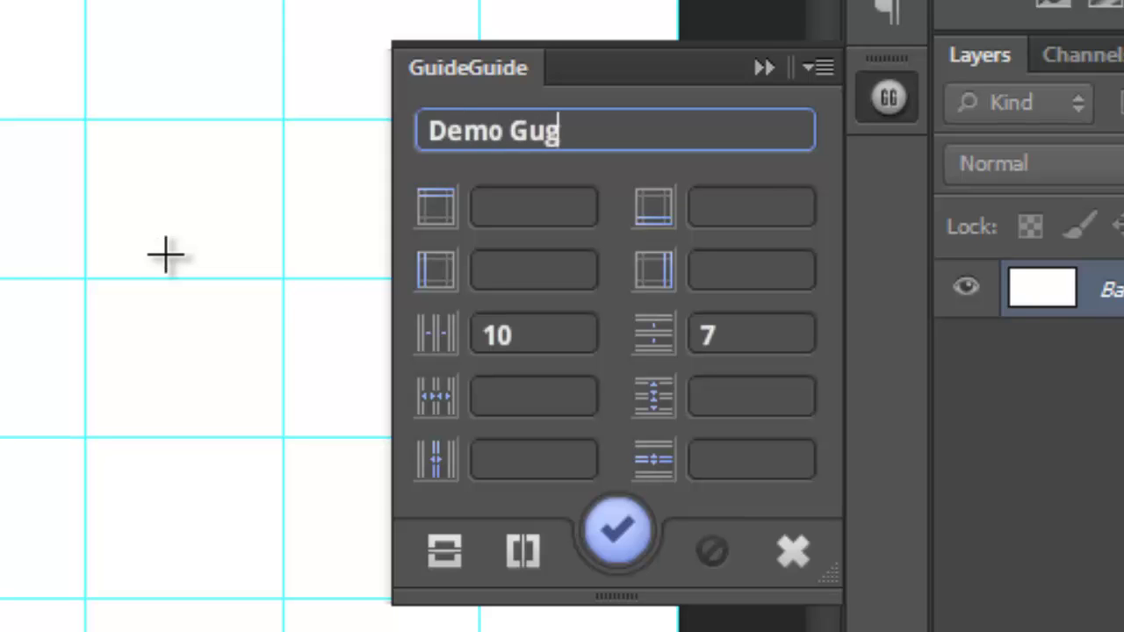
type("G")
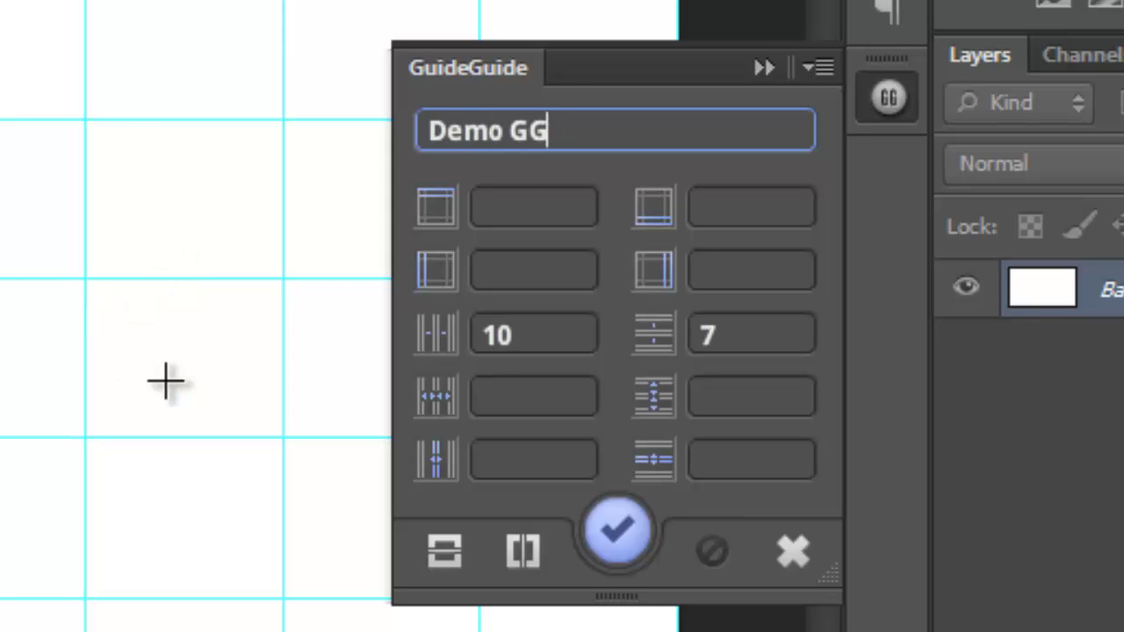
left_click(648, 527)
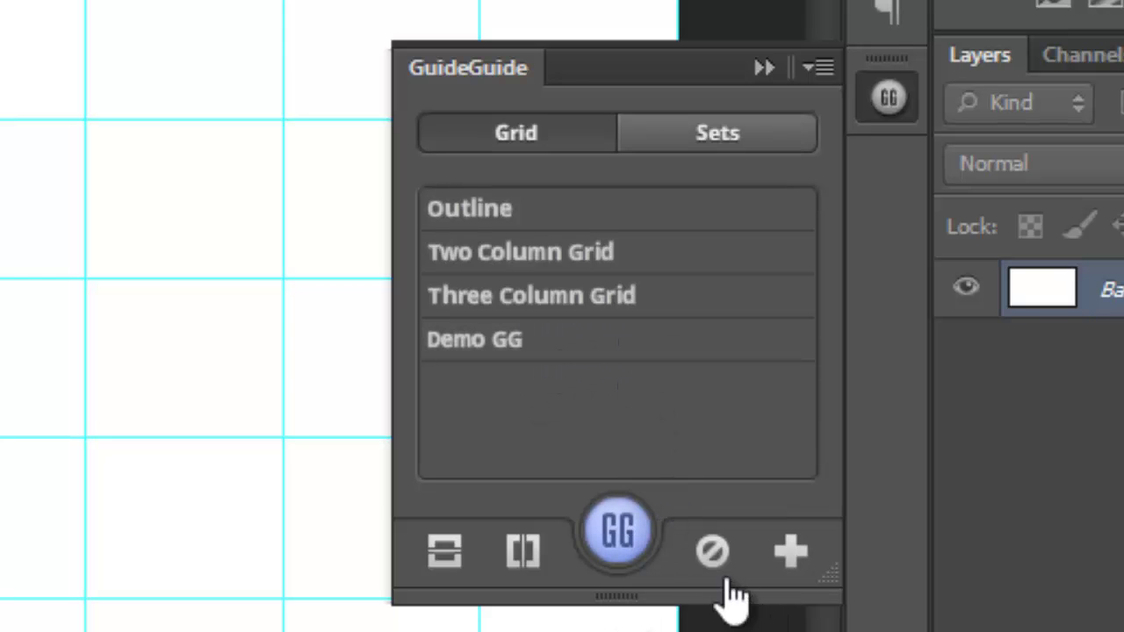
- Clear the canvas, then apply the Demo GG set and the Outline preset in turn
left_click(719, 555)
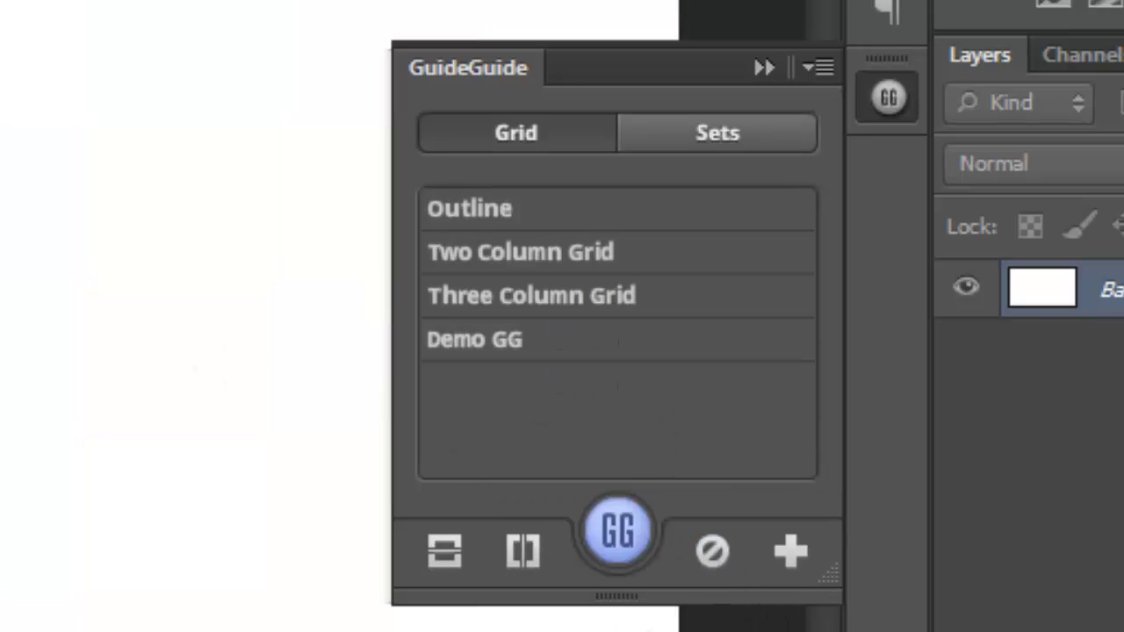
left_click(623, 340)
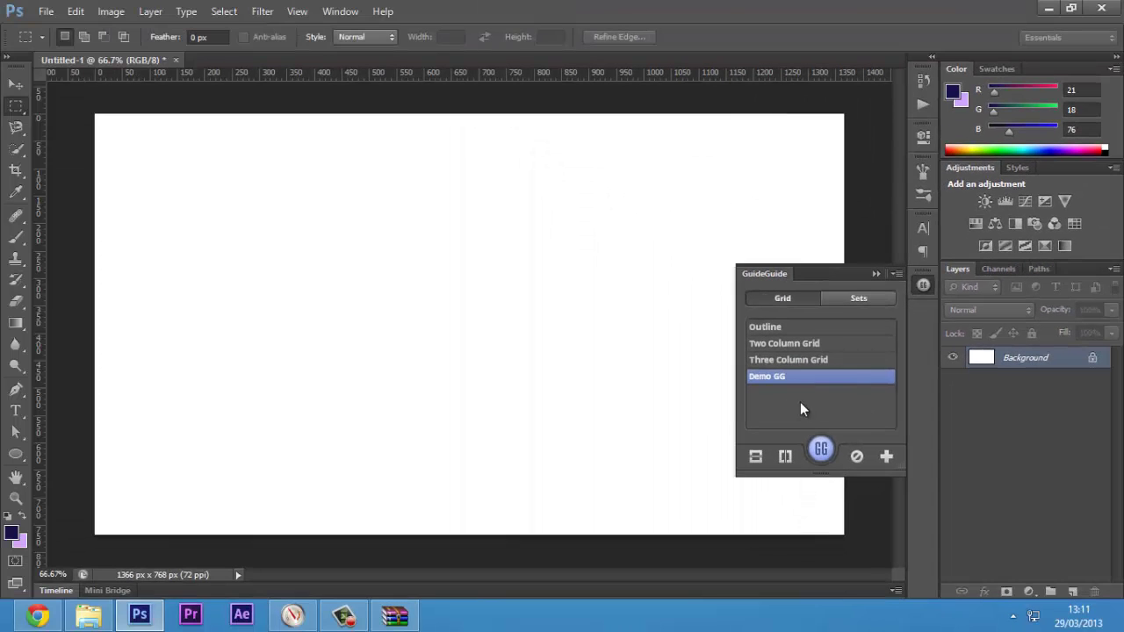
left_click(822, 451)
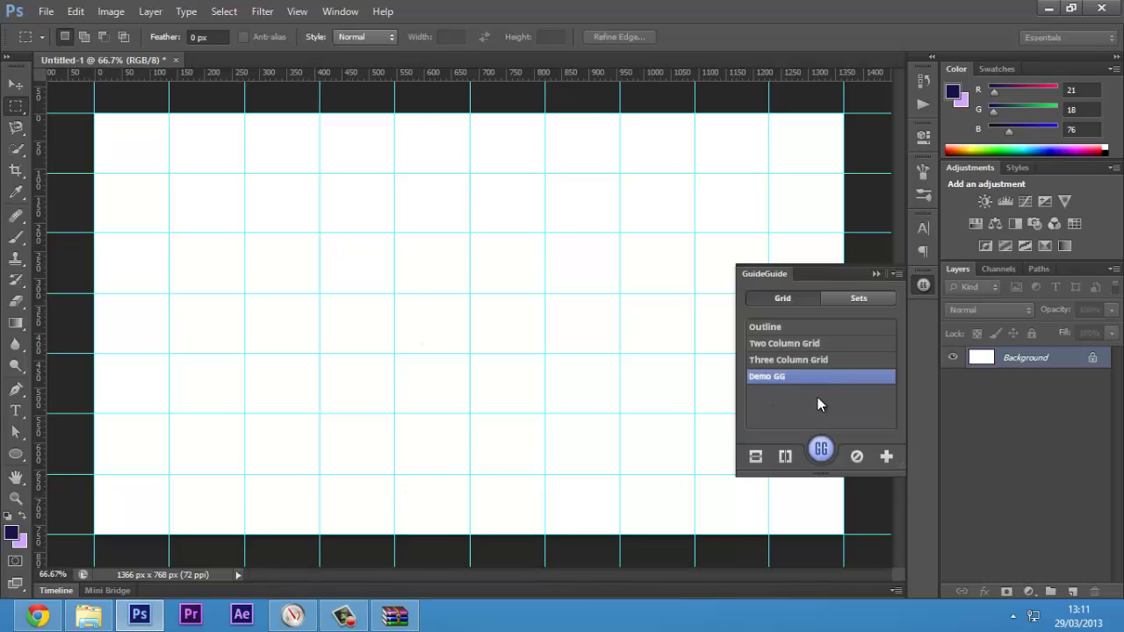
left_click(857, 457)
left_click(778, 328)
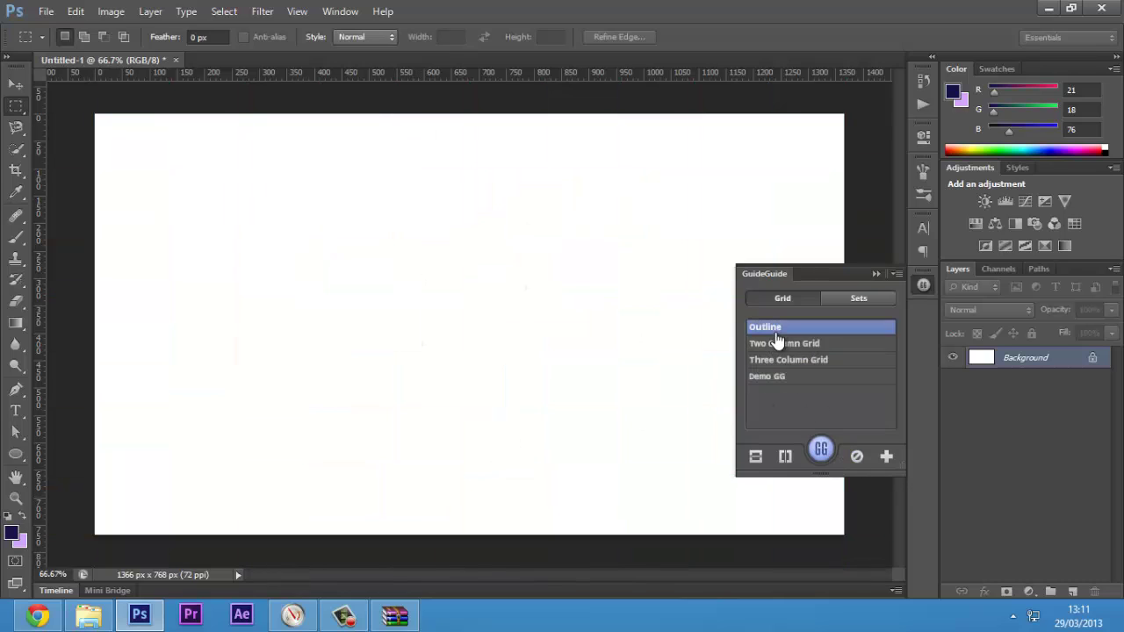
left_click(821, 455)
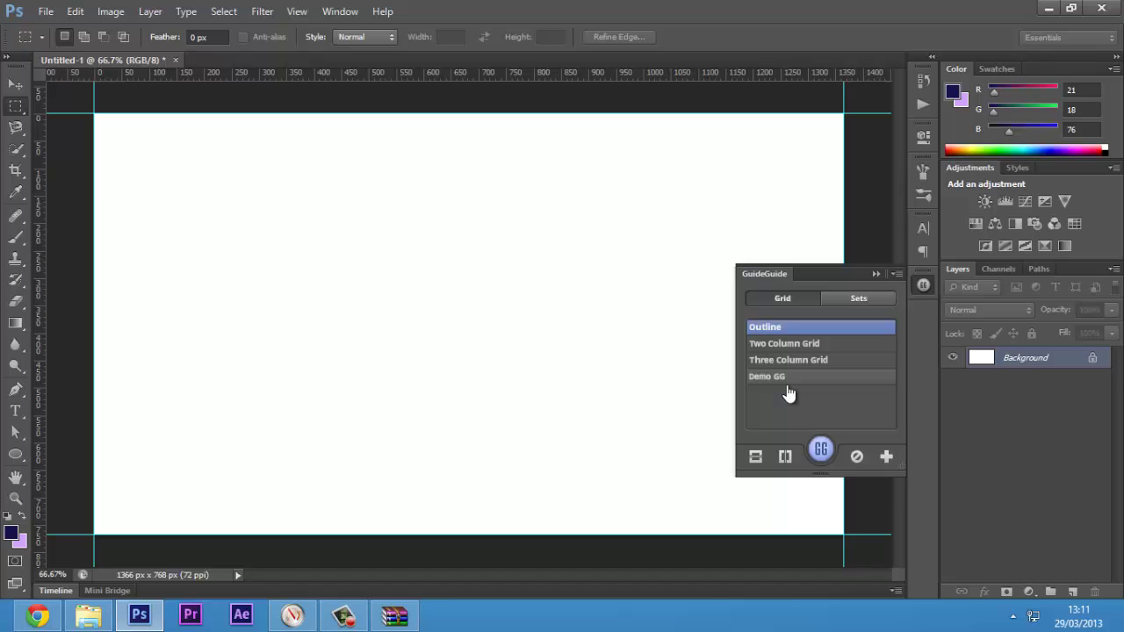
- Apply the Two Column Grid and Three Column Grid presets, then clear all guides
left_click(816, 343)
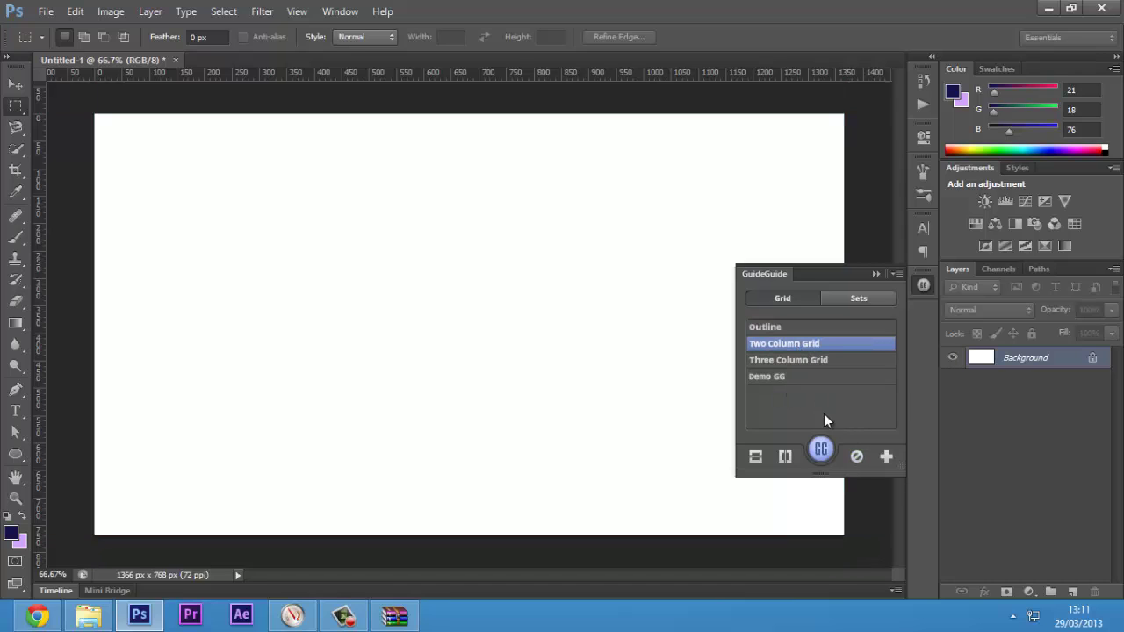
left_click(830, 454)
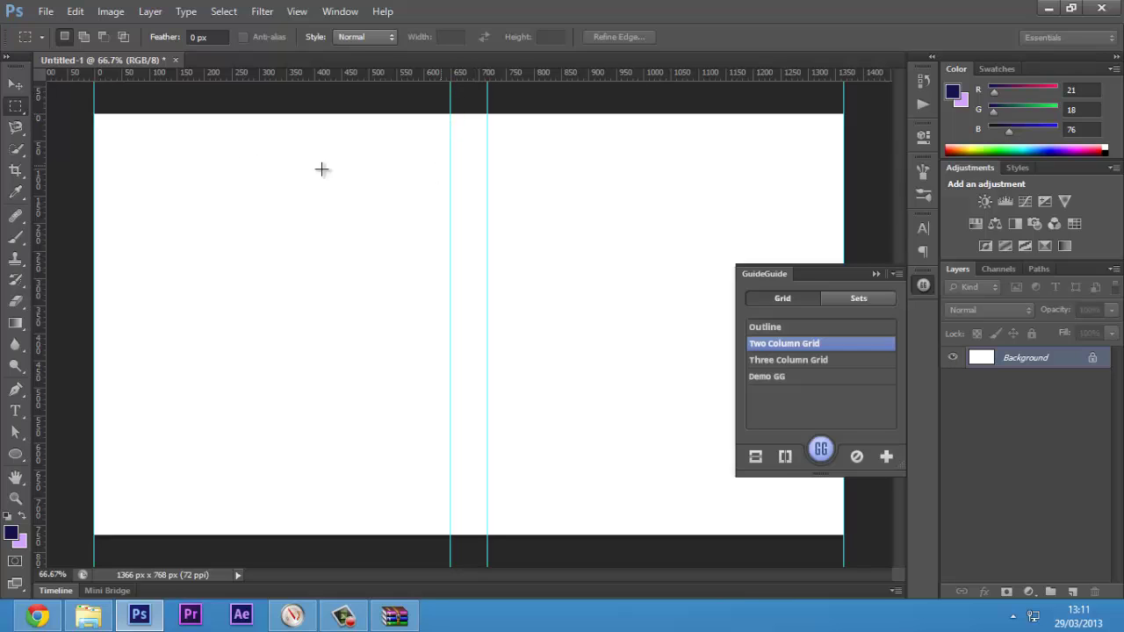
left_click(830, 360)
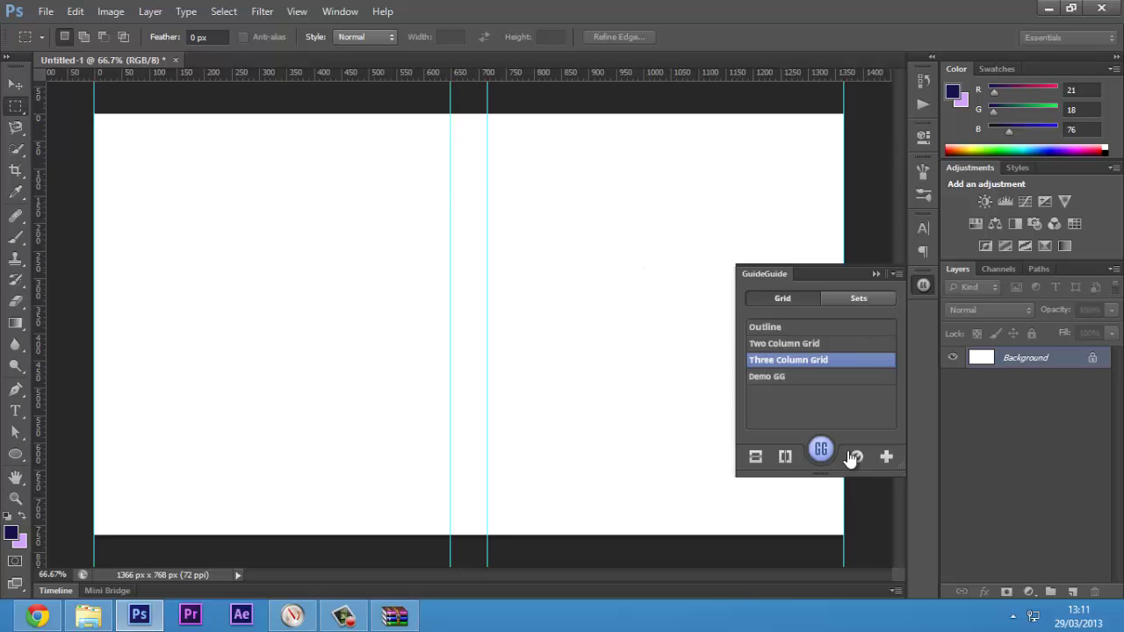
left_click(830, 454)
left_click(854, 458)
left_click(824, 451)
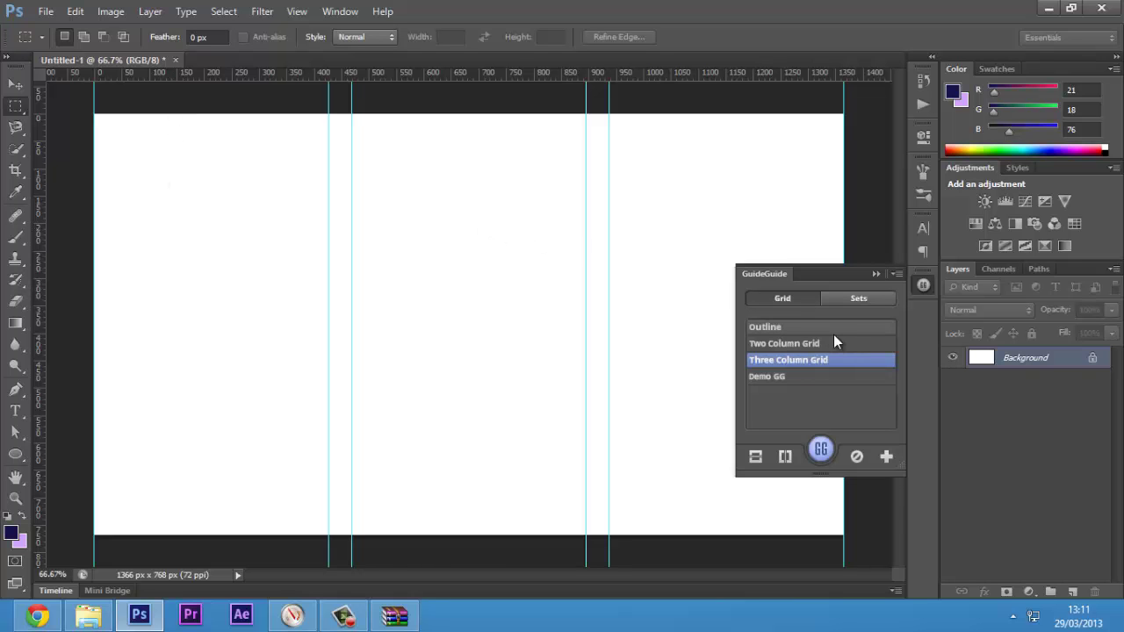
left_click(857, 457)
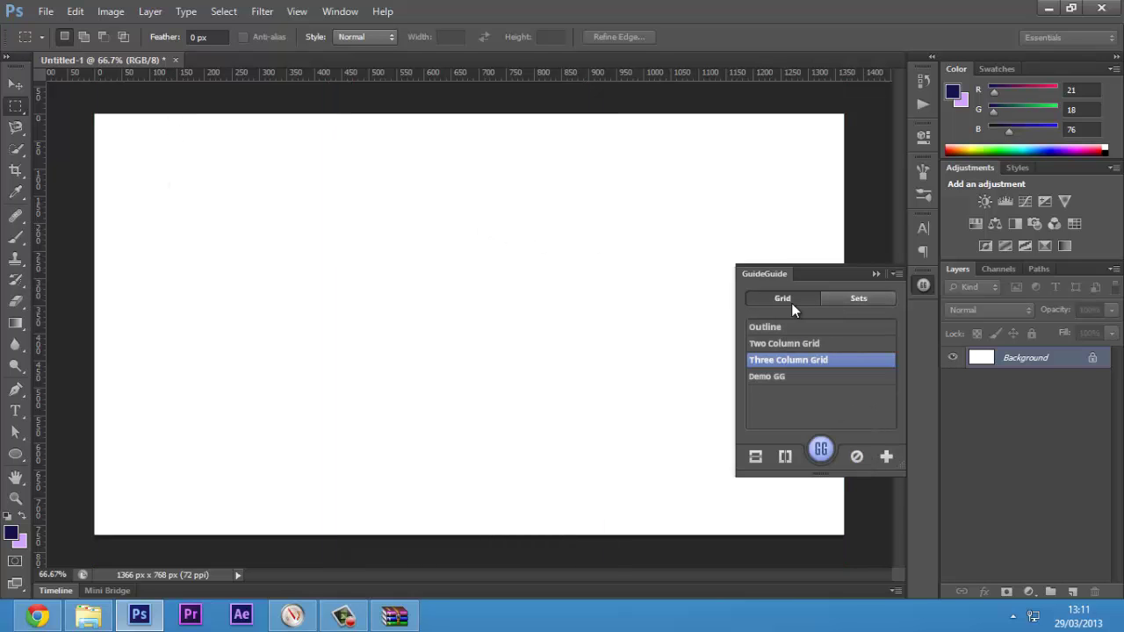
- Set the grid to 7 columns and 7 rows with a 50px column gutter and generate the guides
left_click(791, 303)
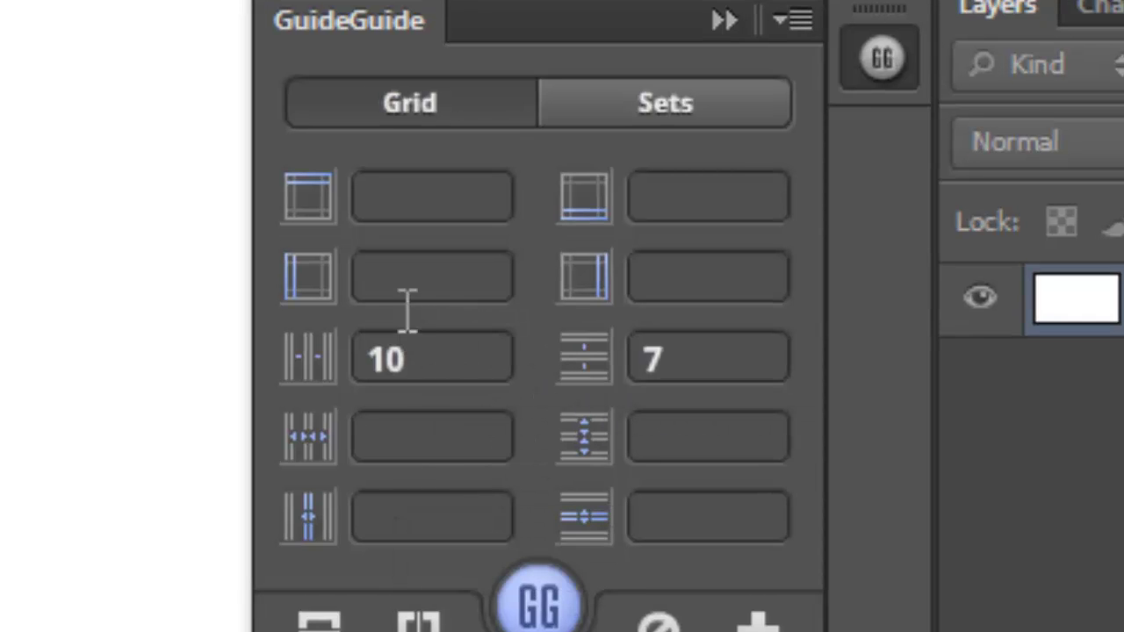
left_click(377, 452)
left_click(462, 367)
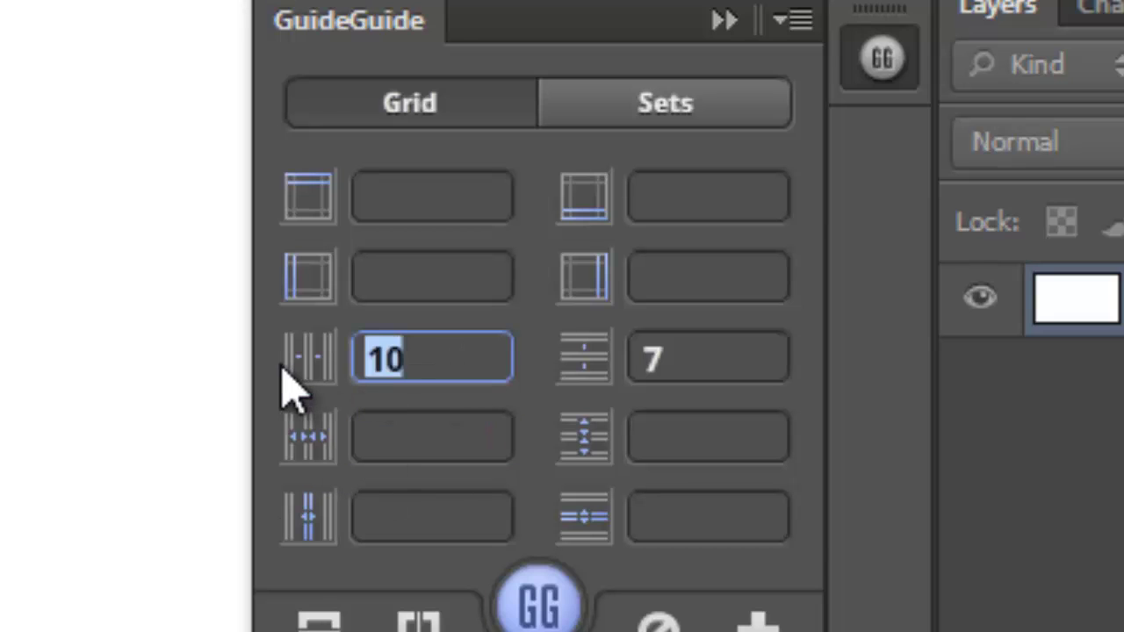
type("7")
left_click(431, 457)
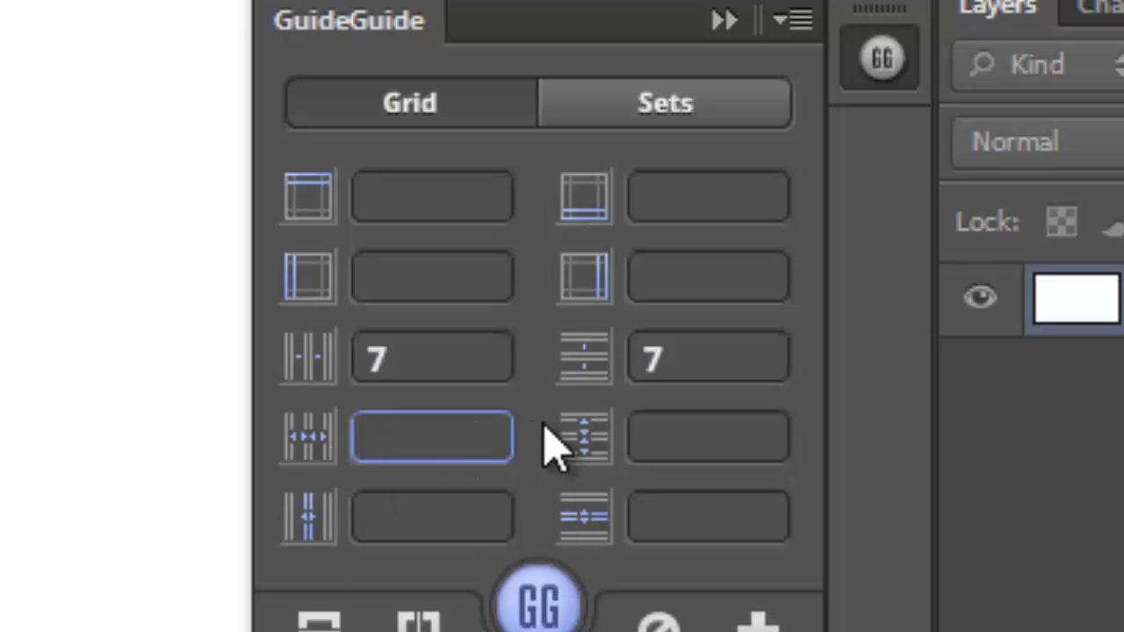
left_click(672, 432)
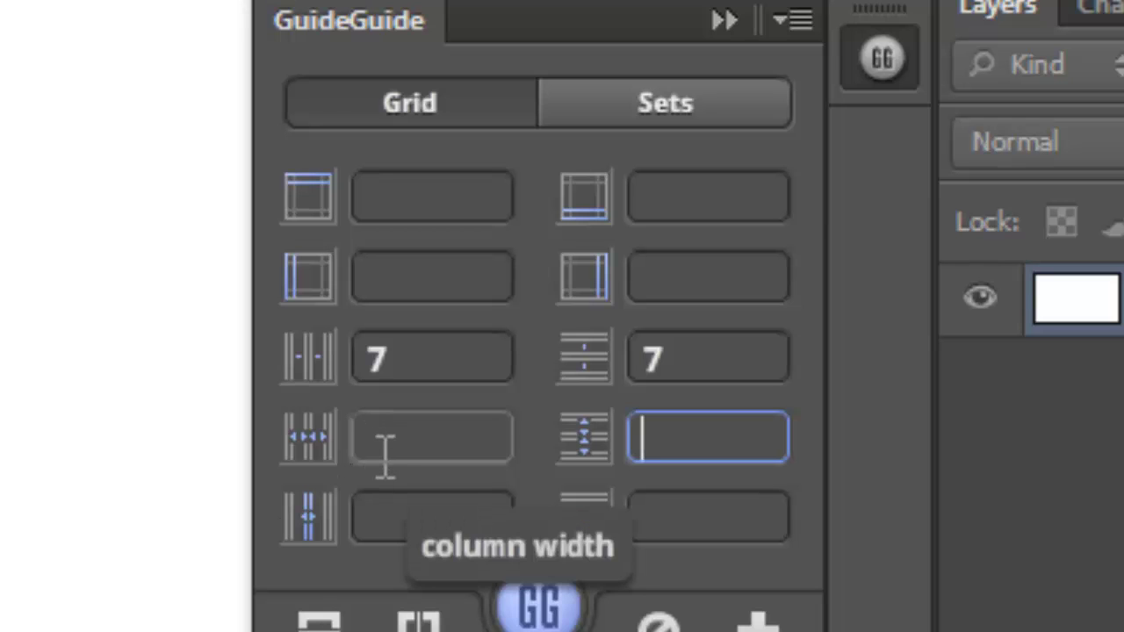
left_click(383, 520)
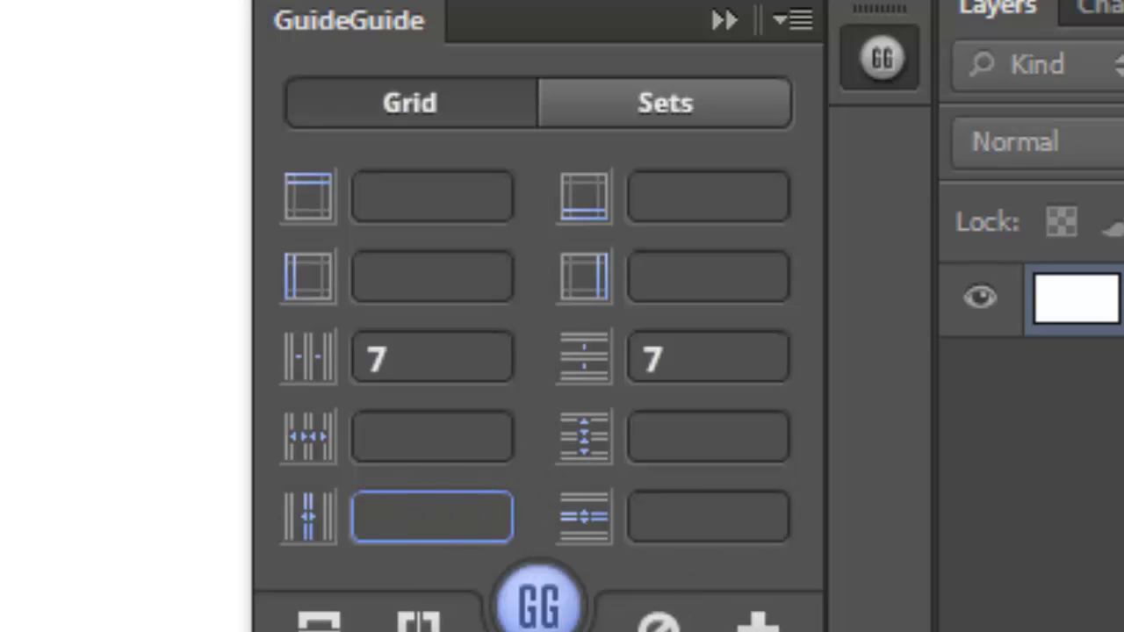
type("50px")
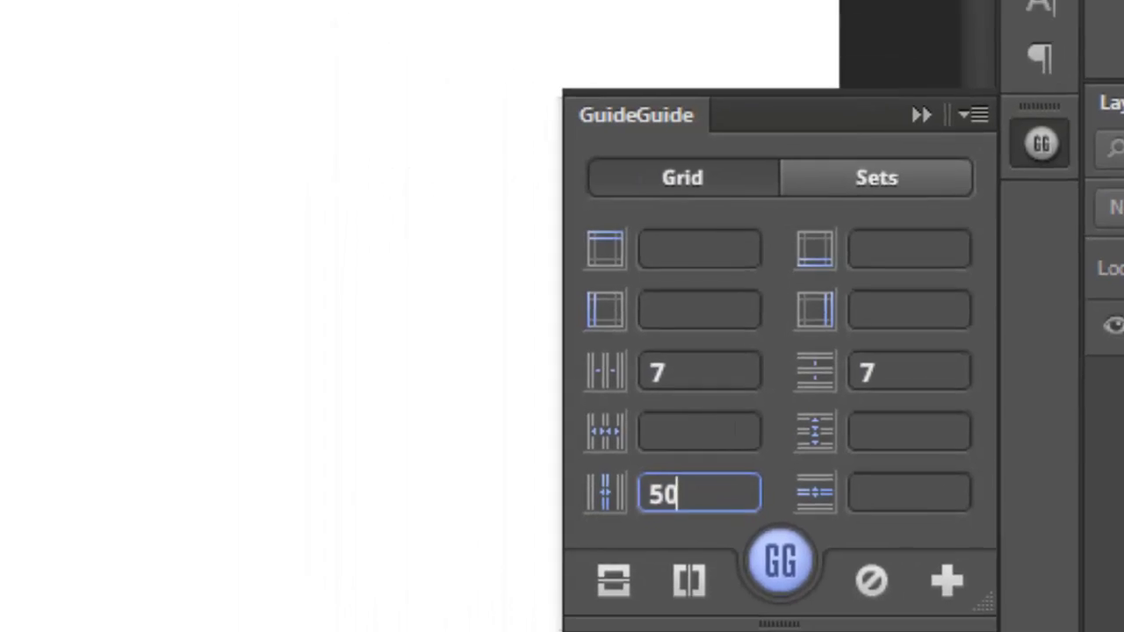
key("Return")
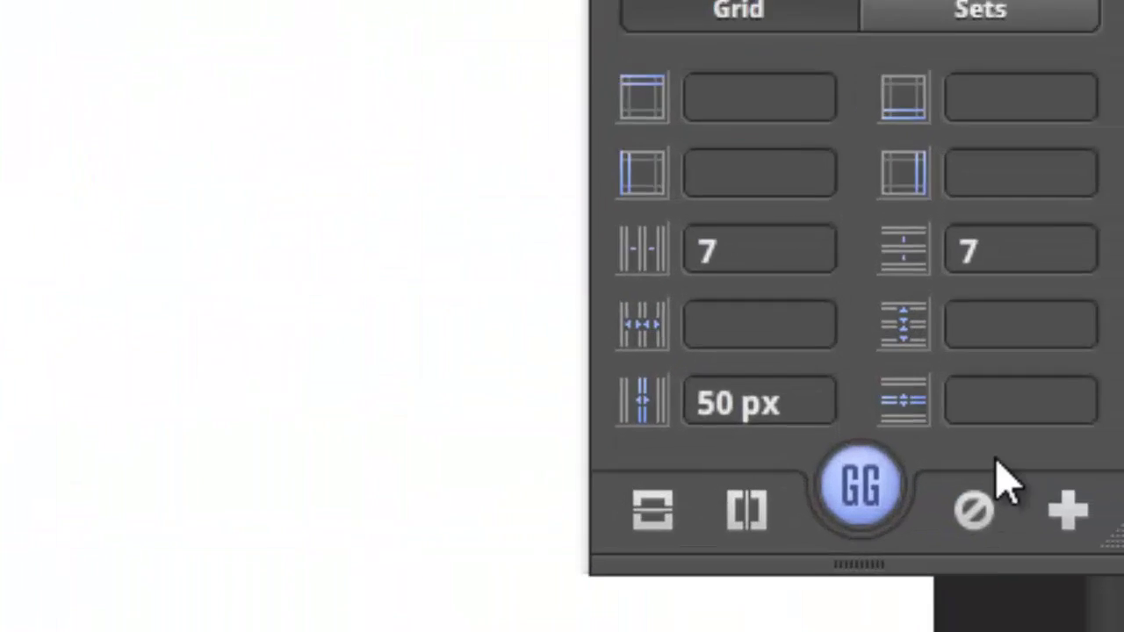
left_click(1123, 463)
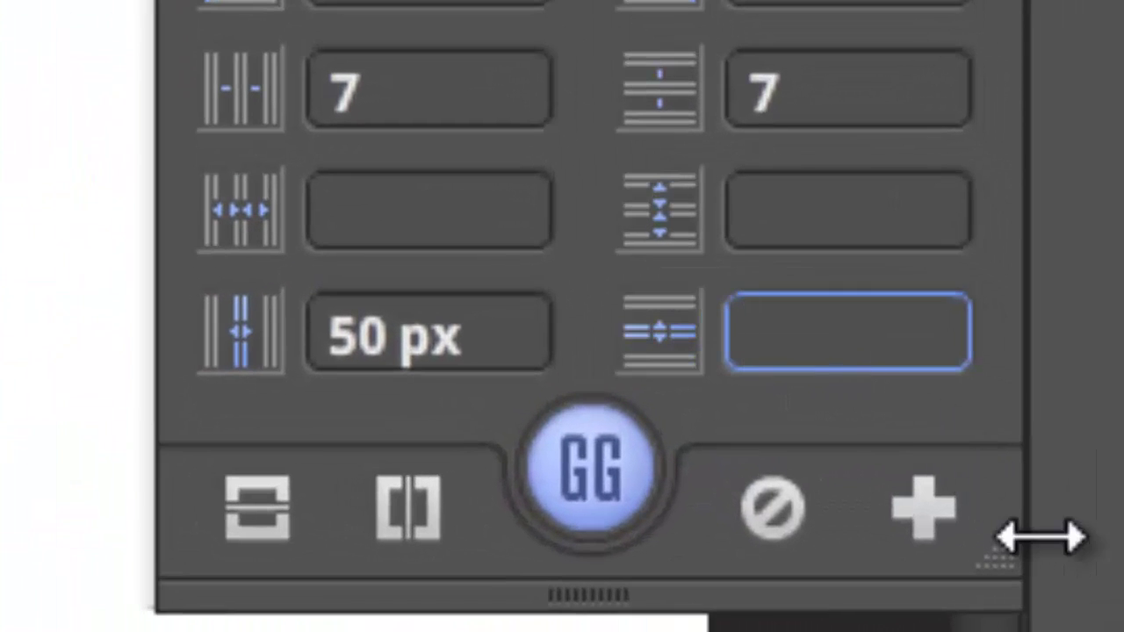
- Enter a 20px row gutter, clear the grid guides, and drag a rectangular selection on the canvas
type("200")
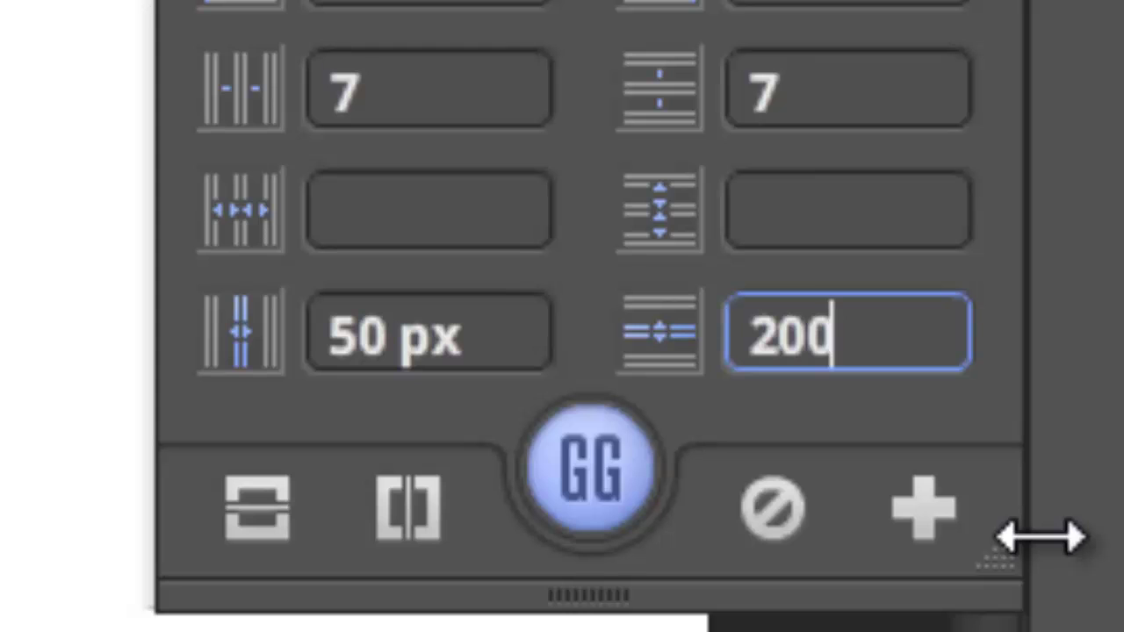
key("BackSpace")
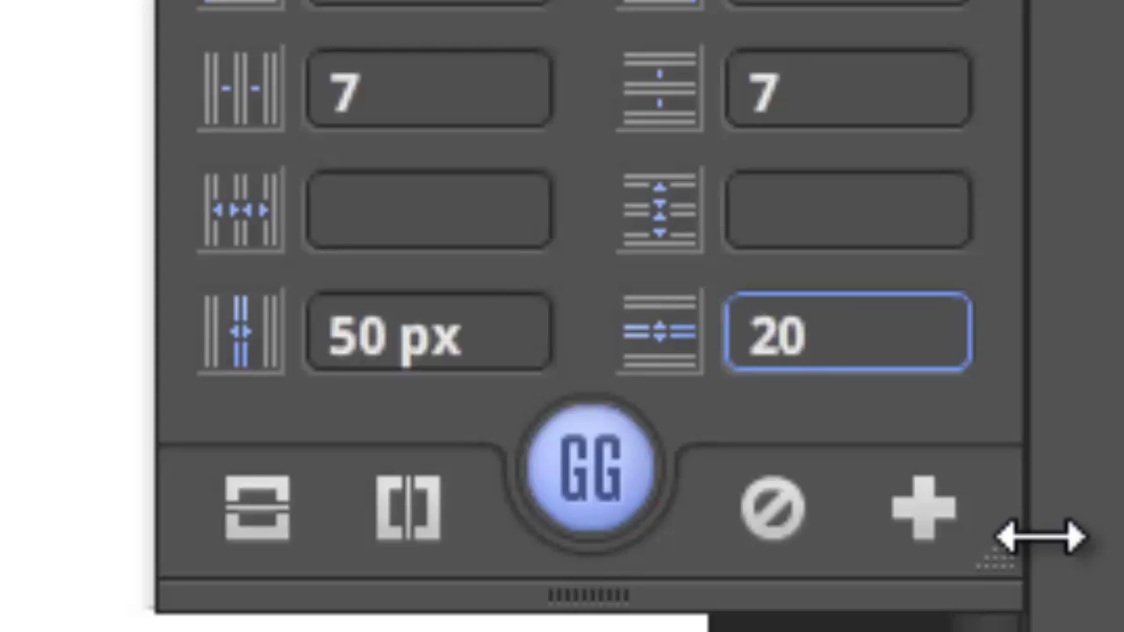
type("px")
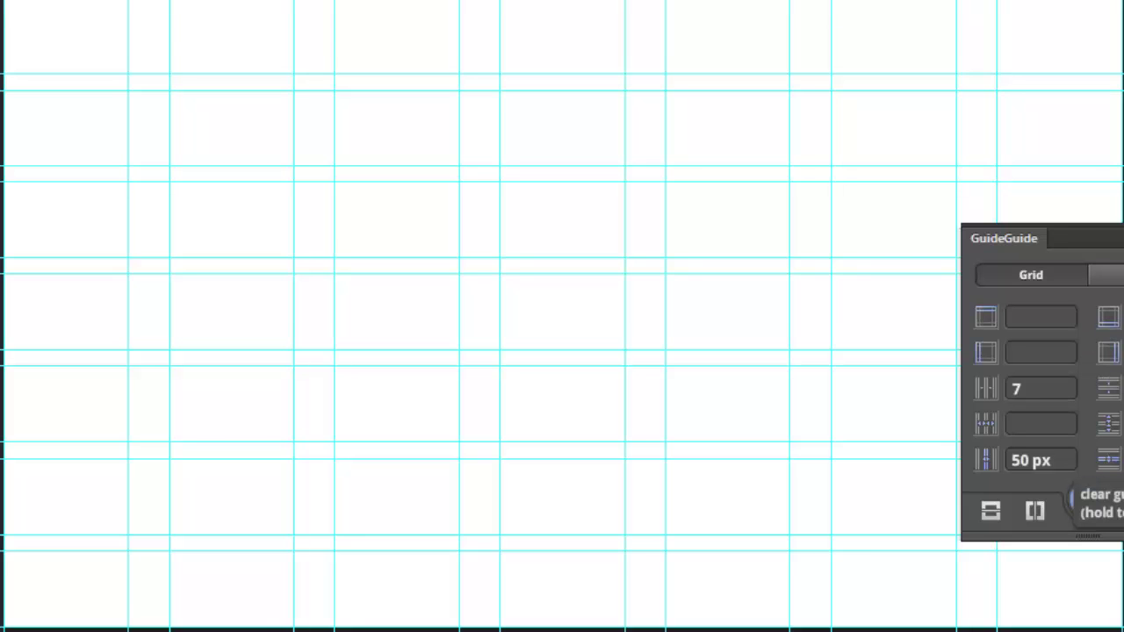
left_click(1082, 499)
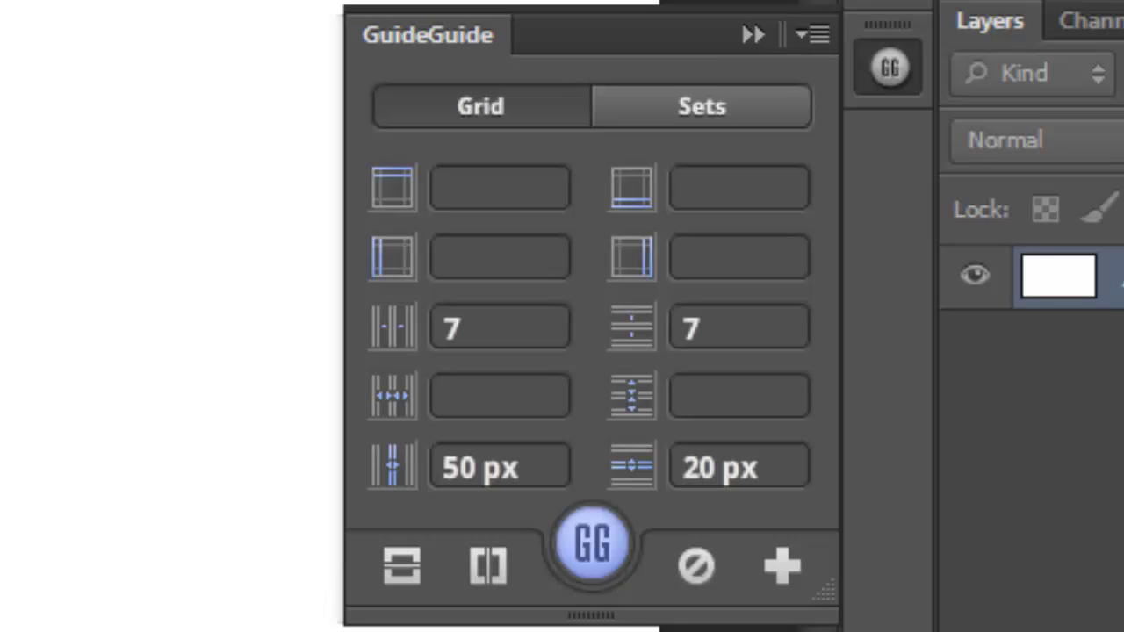
left_click_drag(0, 462, 0, 497)
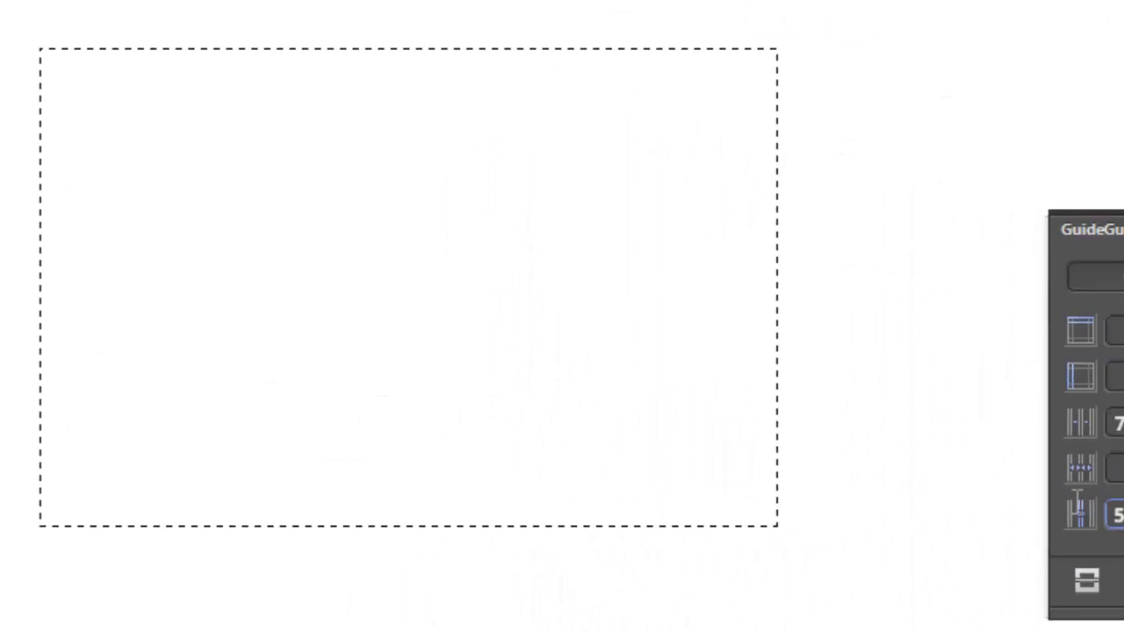
- Clear the 50 px column and 20 px row gutters, generate the 7-by-7 grid in the selection, then deselect
double_click(1107, 514)
key("BackSpace")
left_click(904, 443)
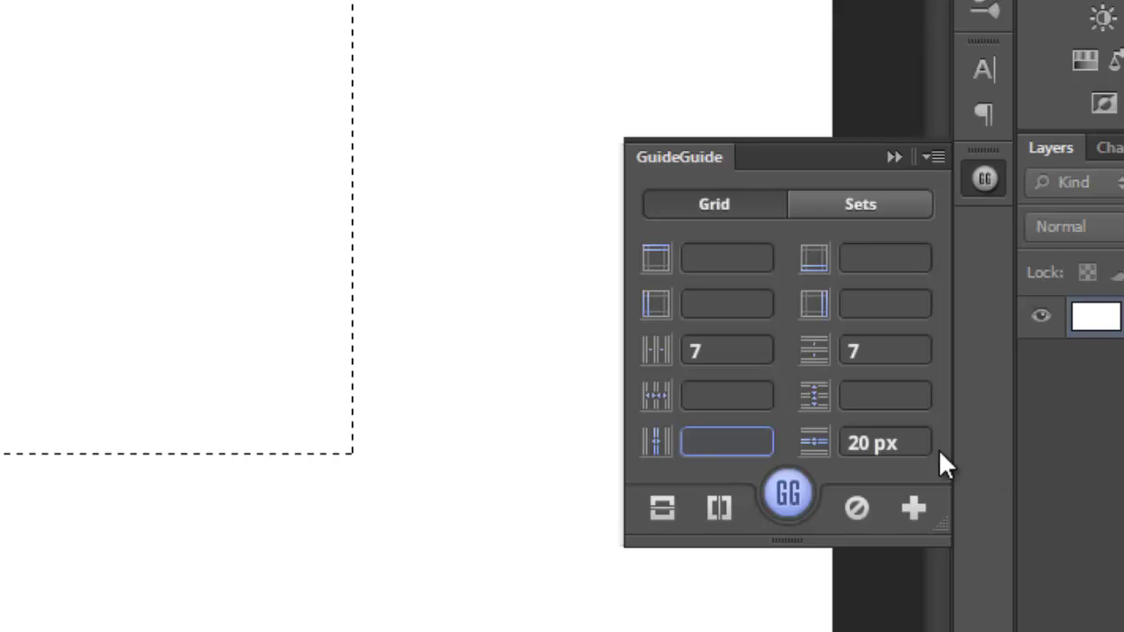
key("ctrl+a")
key("BackSpace")
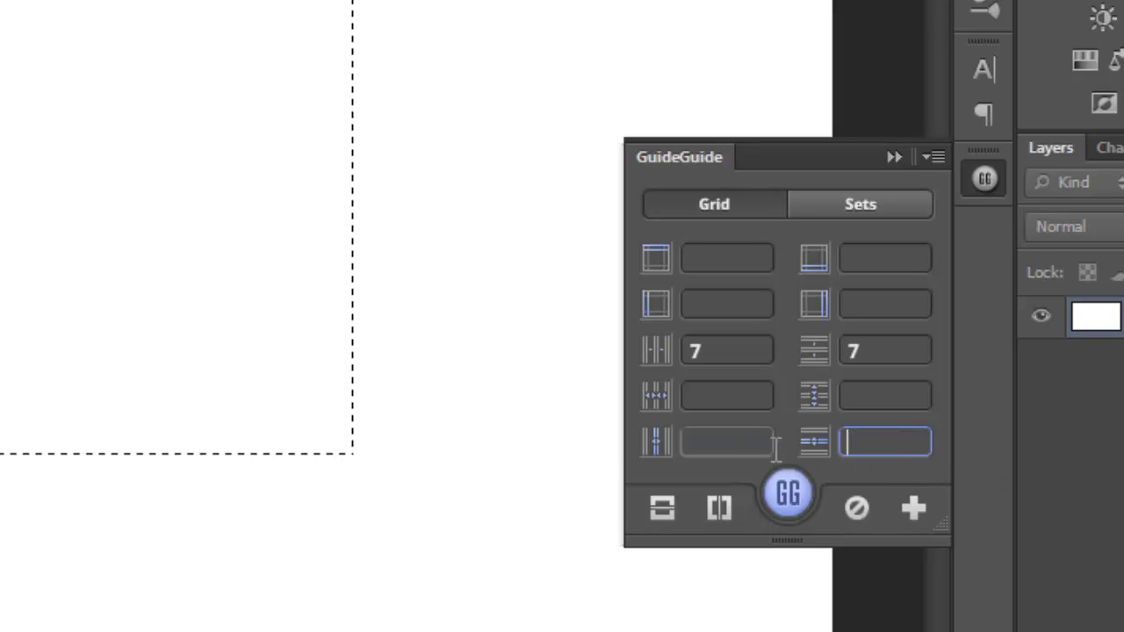
left_click(777, 505)
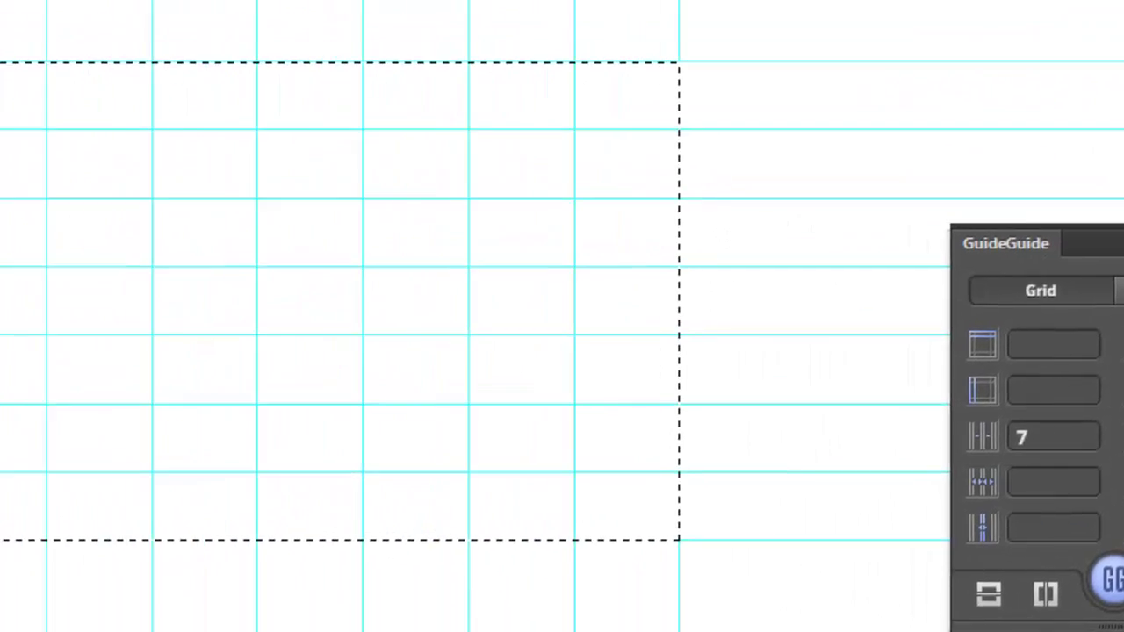
left_click(673, 306)
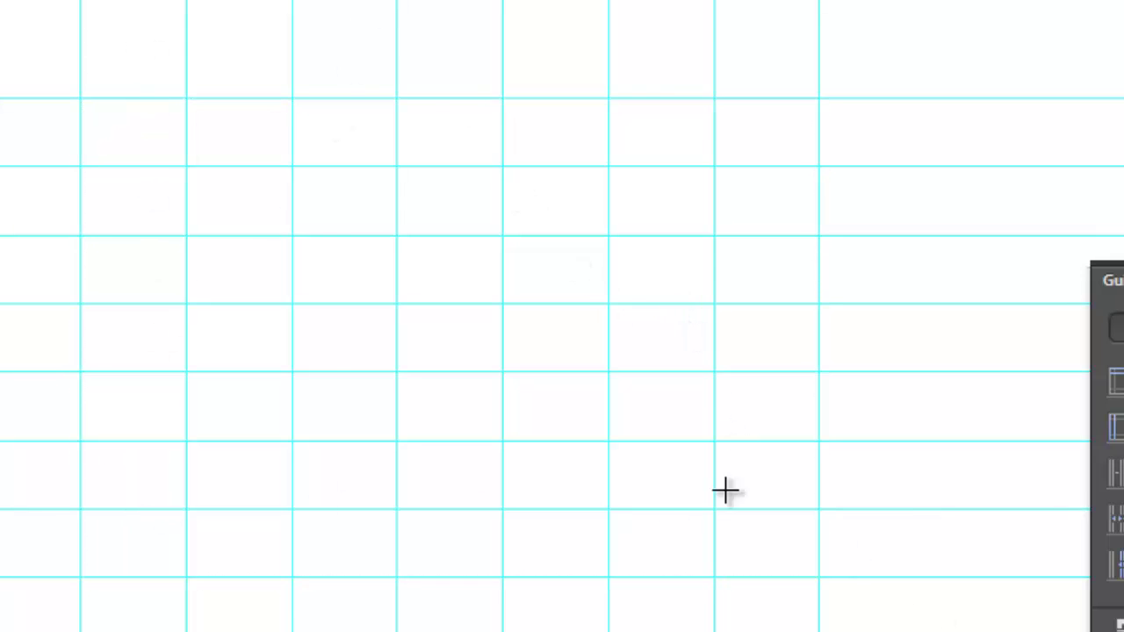